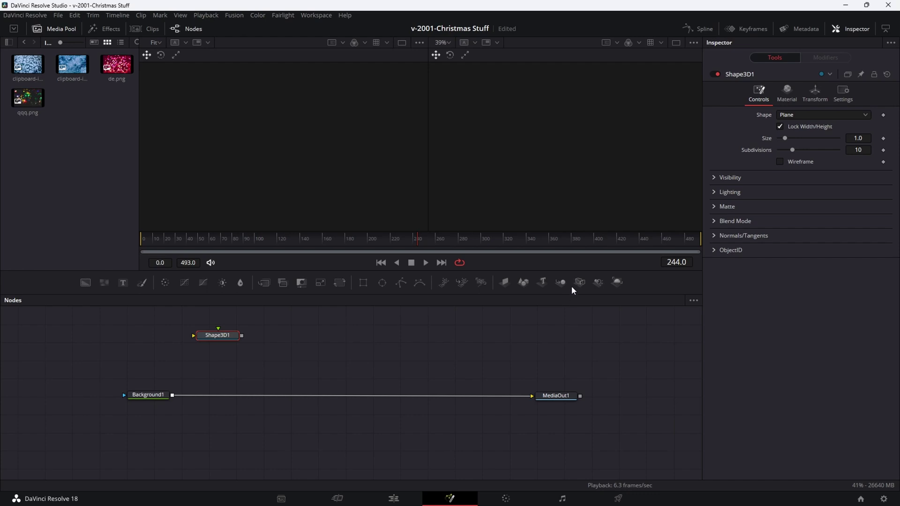
Chain a Merge3D and a Renderer3D node after Shape3D1, and merge the render over Background1 ahead of MediaOut1
click(561, 283)
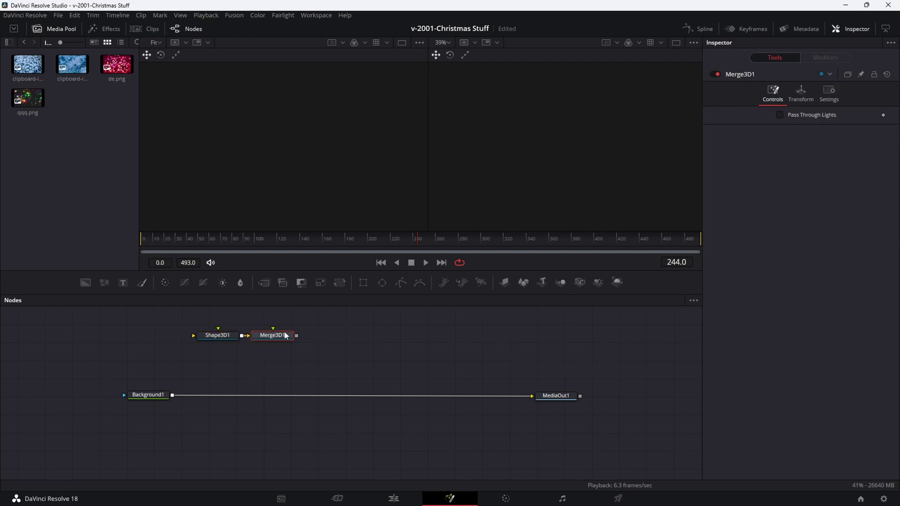
drag(286, 336, 298, 337)
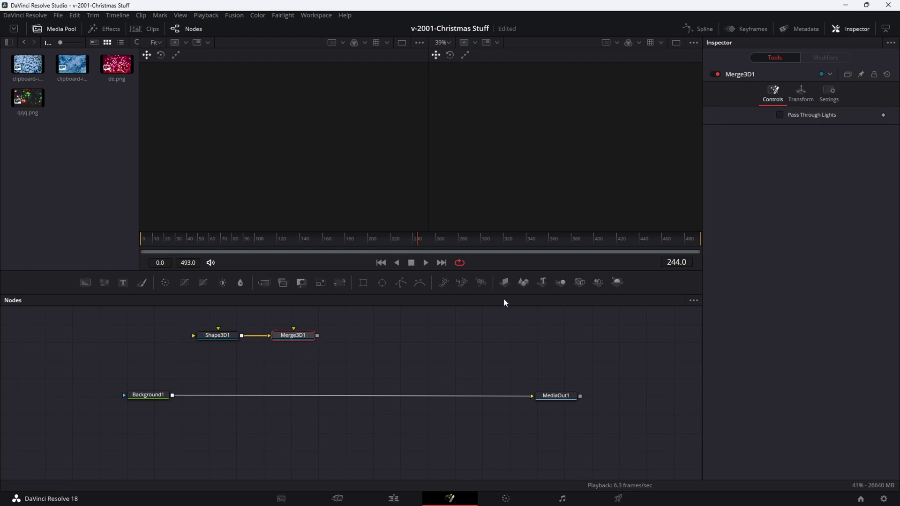
click(617, 283)
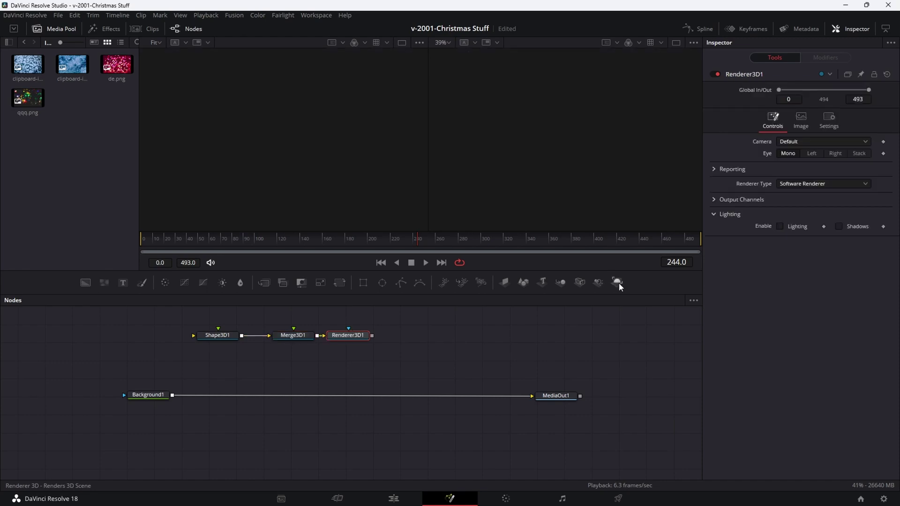
drag(358, 338, 172, 396)
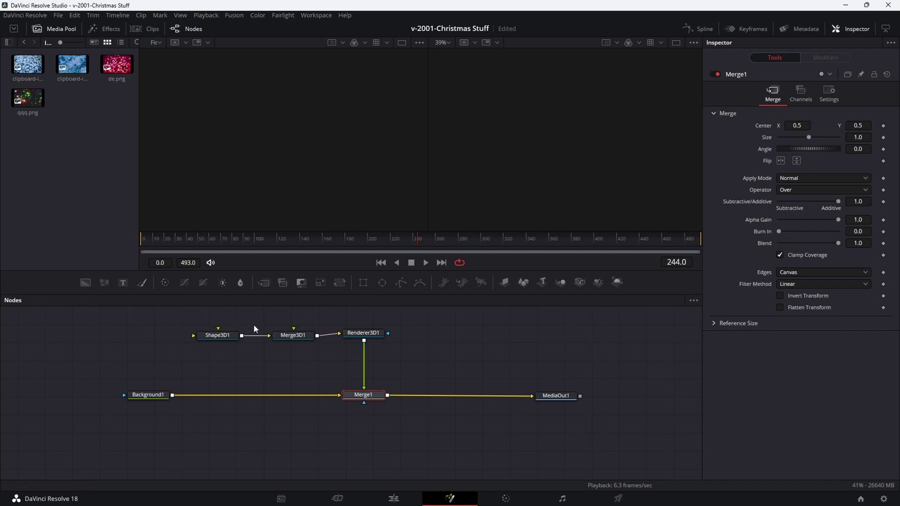
click(291, 337)
click(362, 338)
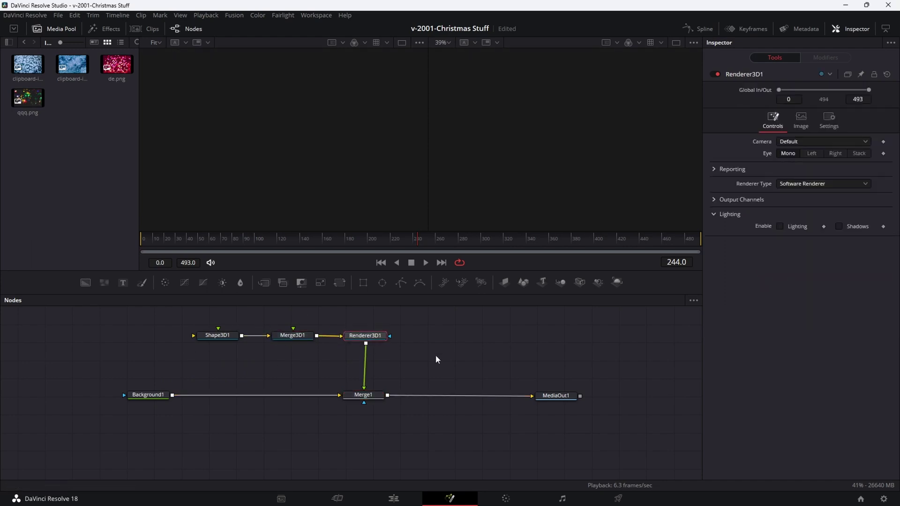
Display MediaOut1 in the second viewer and enlarge that viewer
click(554, 397)
key(2)
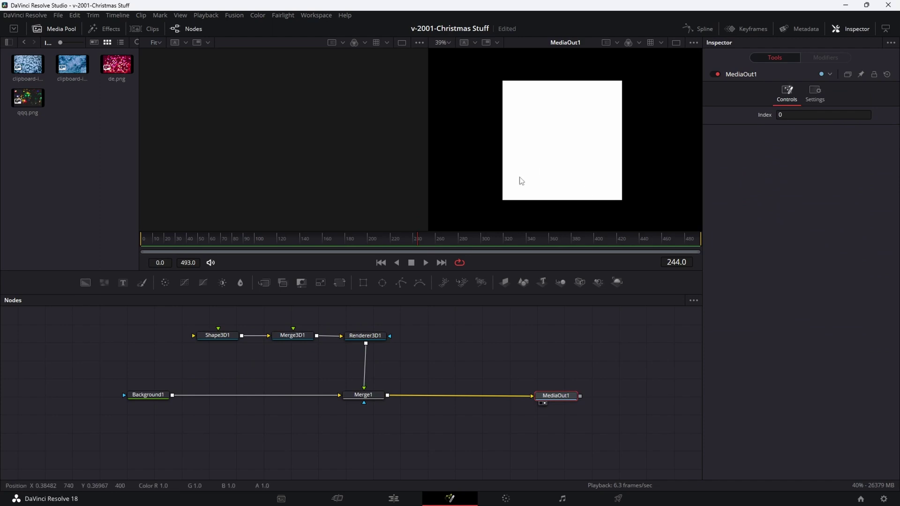
drag(419, 183, 289, 177)
Change the Shape3D1 shape to Sphere and set its radius to 0.52
click(449, 175)
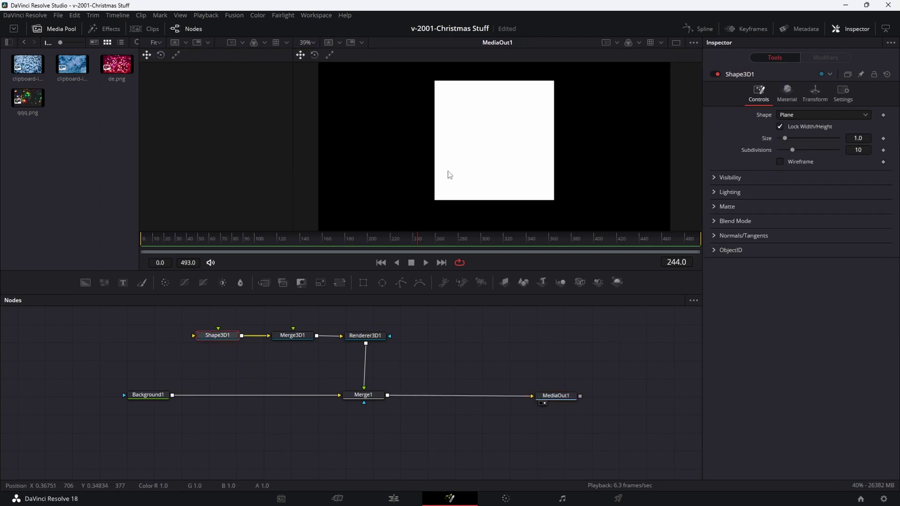
click(810, 114)
click(807, 148)
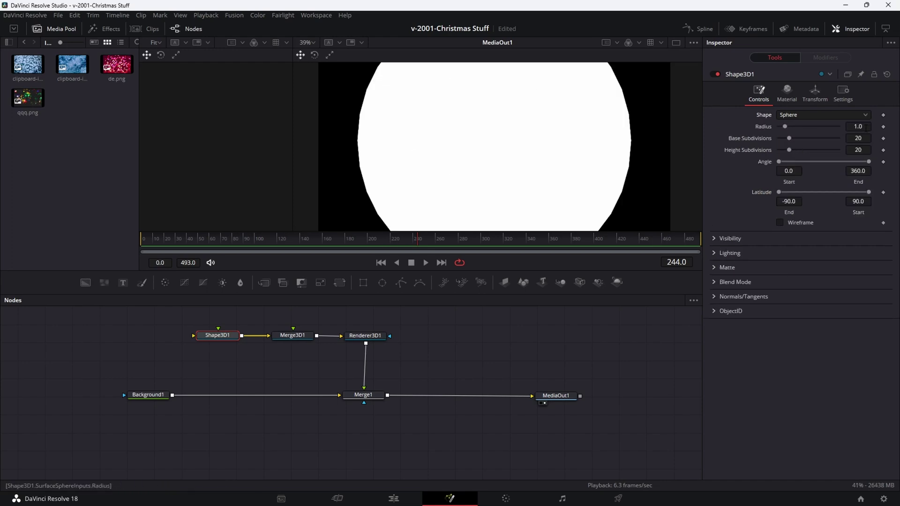
drag(785, 126, 782, 126)
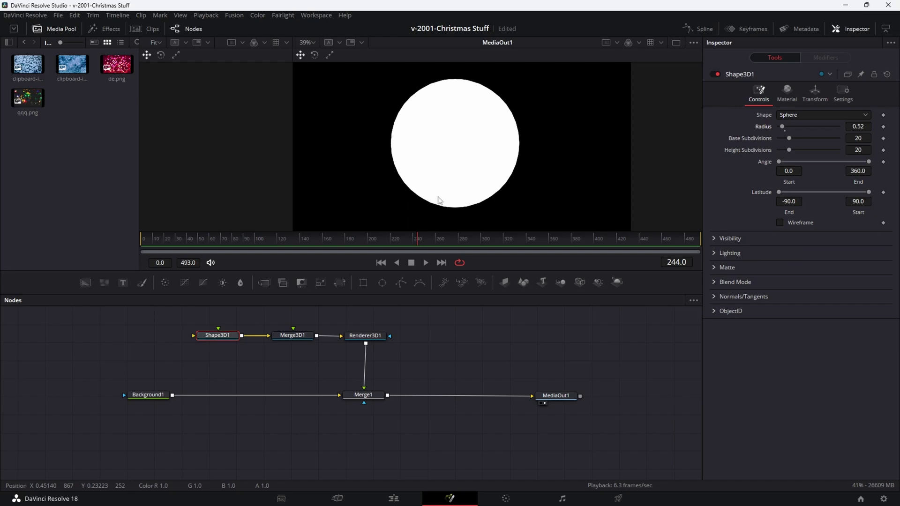
Enable lighting in Renderer3D1 and connect a SpotLight node to Merge3D1, placing it below the merge
click(365, 337)
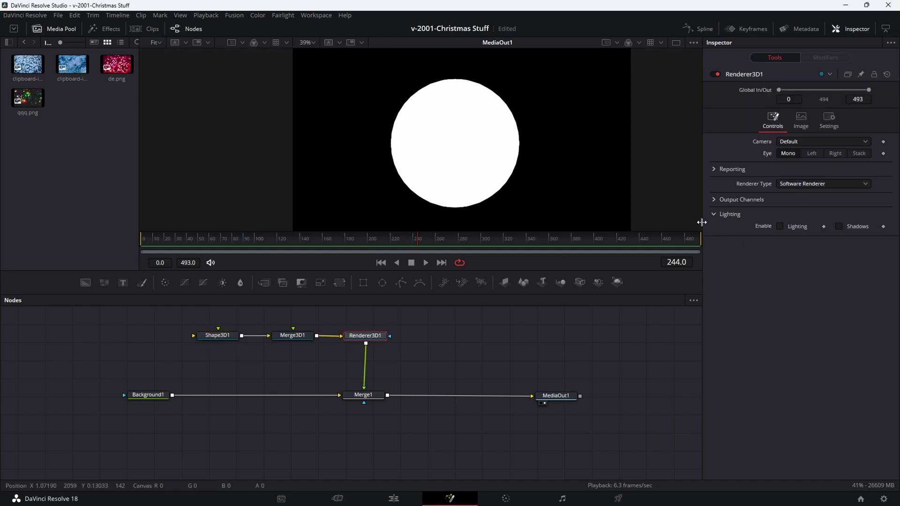
click(781, 226)
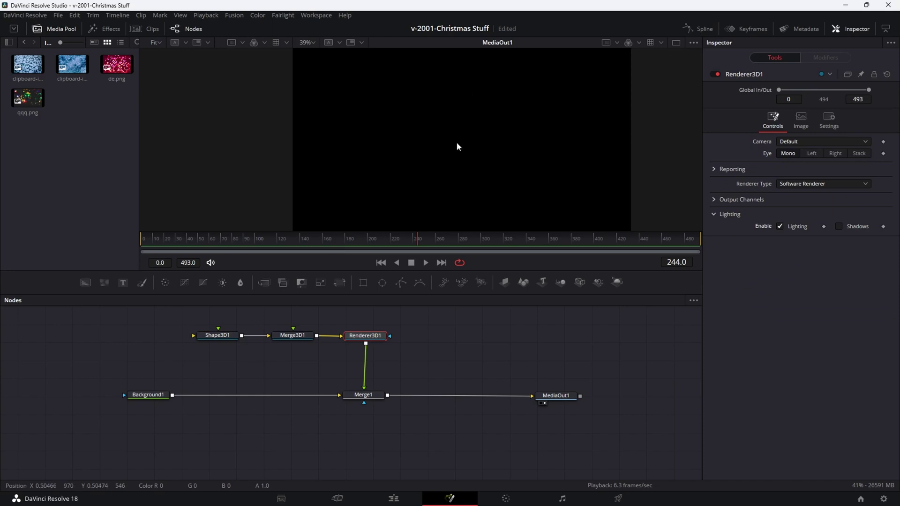
click(292, 336)
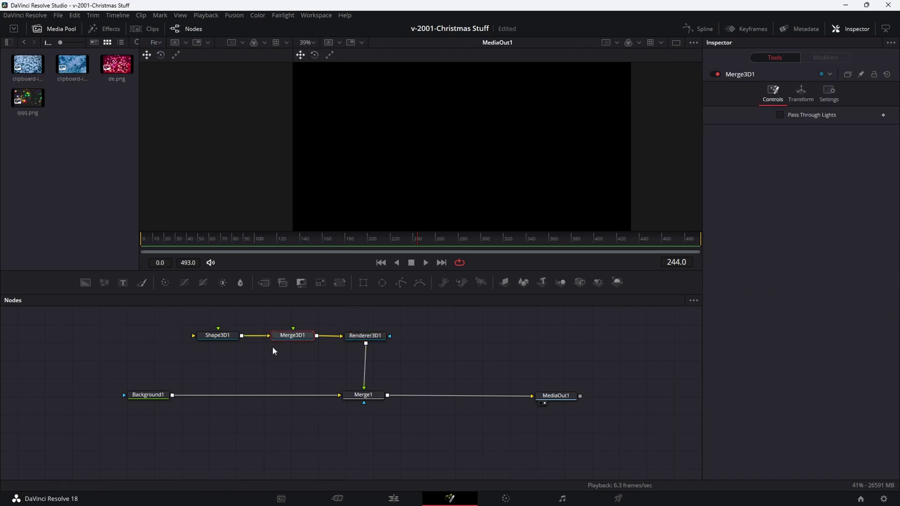
click(599, 287)
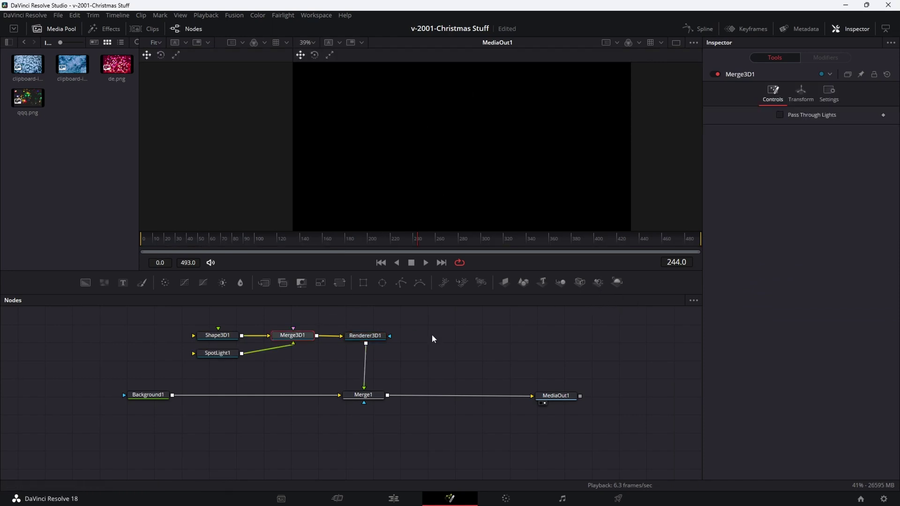
drag(223, 356, 300, 371)
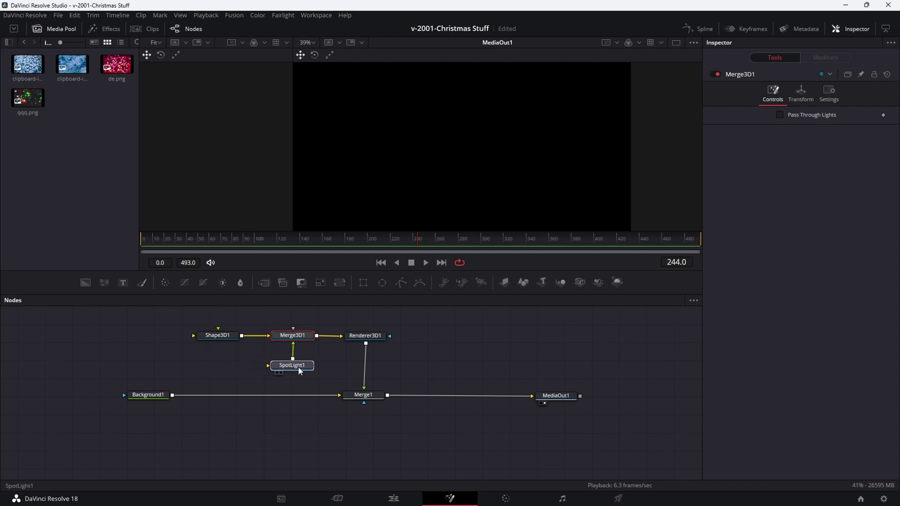
Display the Merge3D1 scene in the first viewer and widen that viewer
click(306, 336)
key(1)
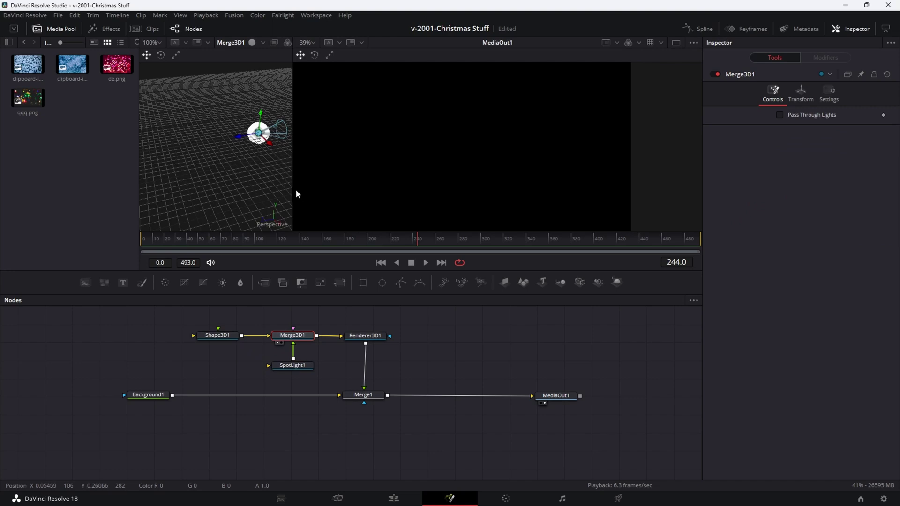
drag(295, 189, 378, 143)
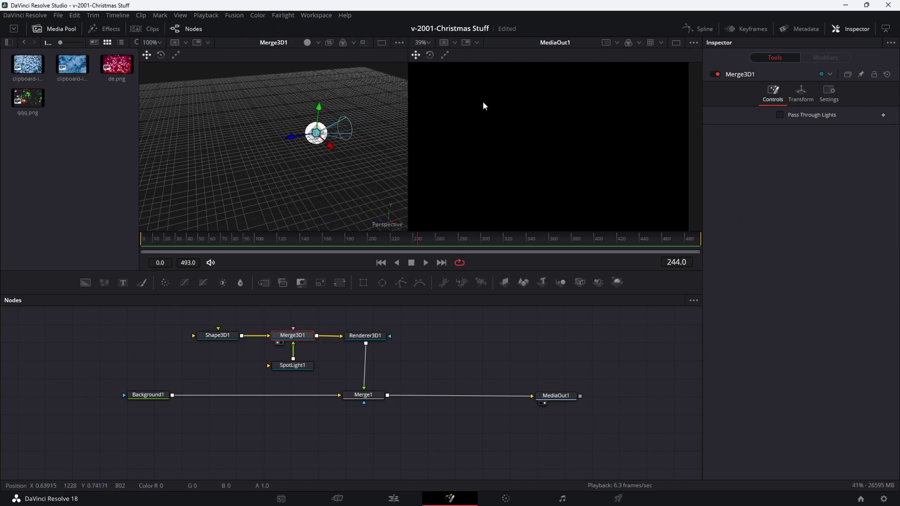
scroll(331, 160, up, 5)
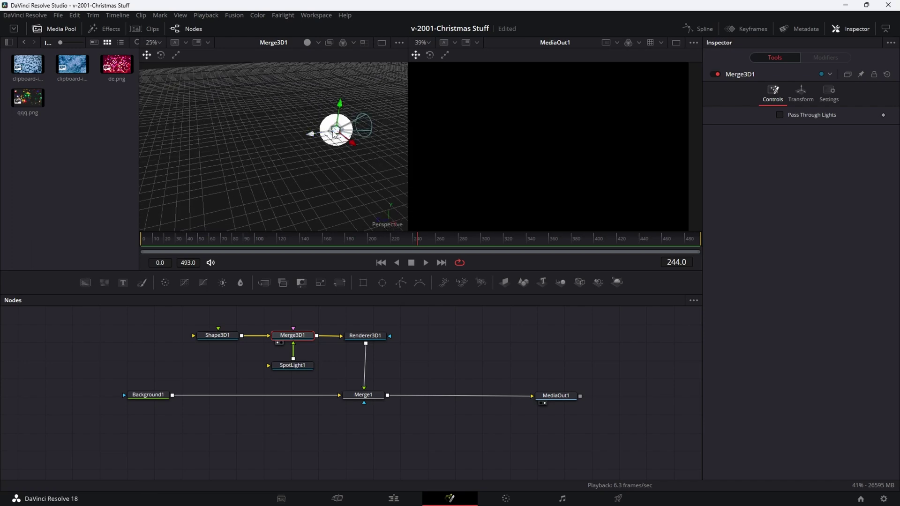
scroll(334, 132, down, 2)
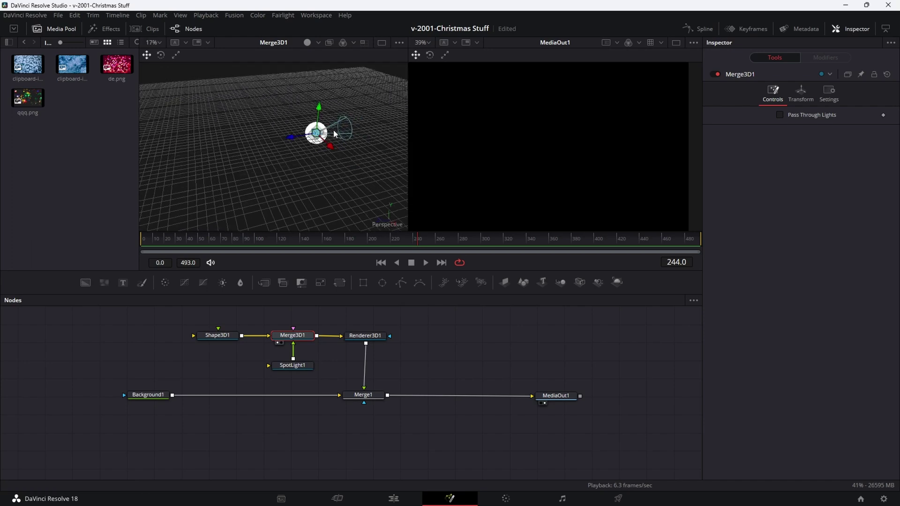
Move SpotLight1 out in front of the sphere, to about X -0.3 and Z 5.0
click(298, 369)
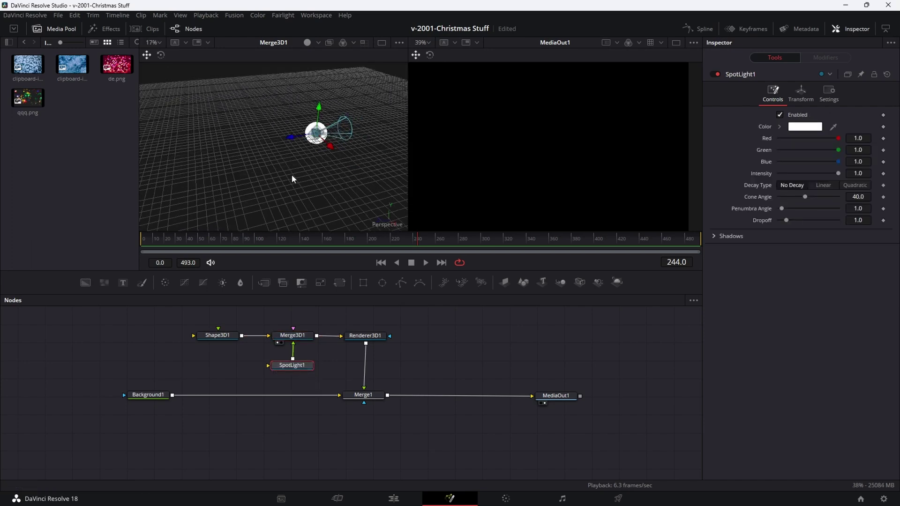
drag(290, 142, 180, 146)
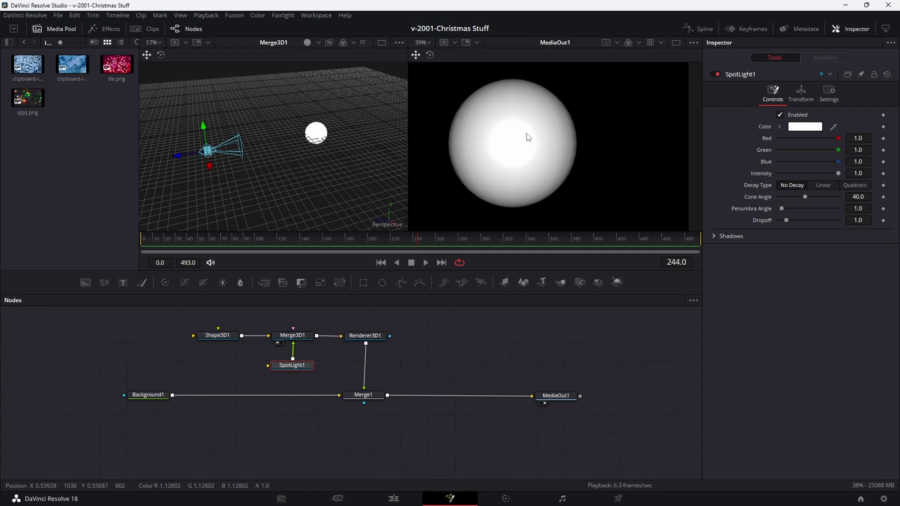
scroll(518, 151, down, 2)
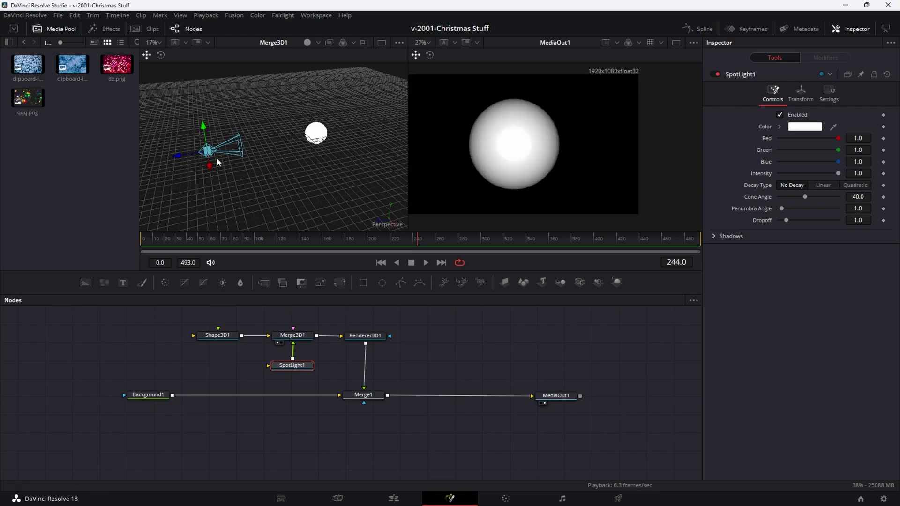
drag(210, 168, 188, 176)
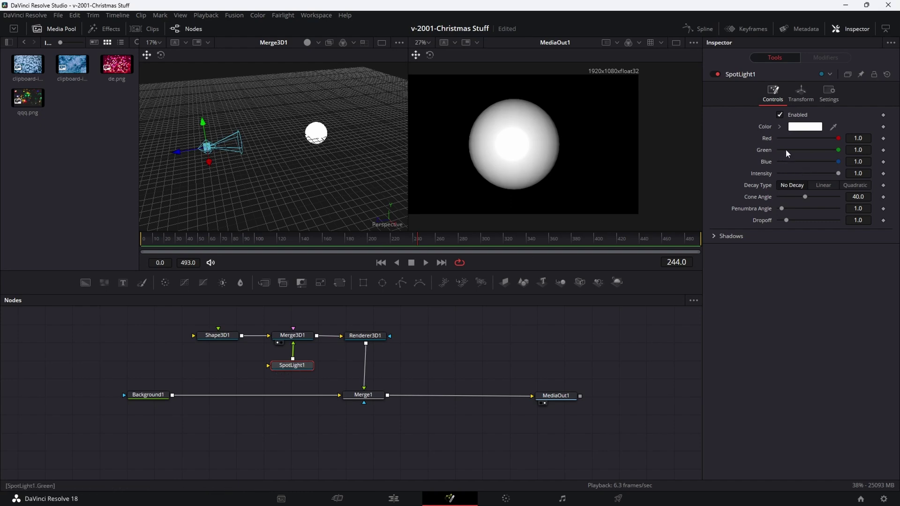
Turn on Use Target for SpotLight1 and move the light to about X 3.68, Y 2.06, Z 4.55
click(801, 93)
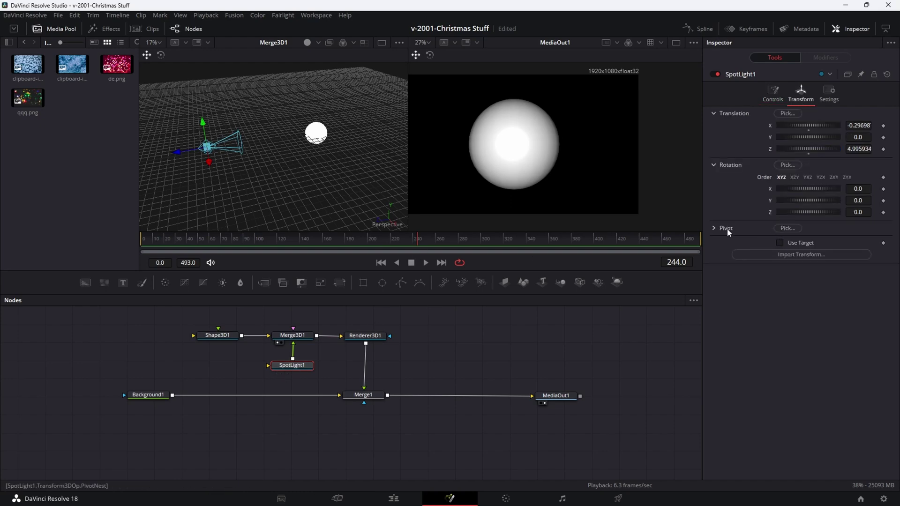
click(780, 243)
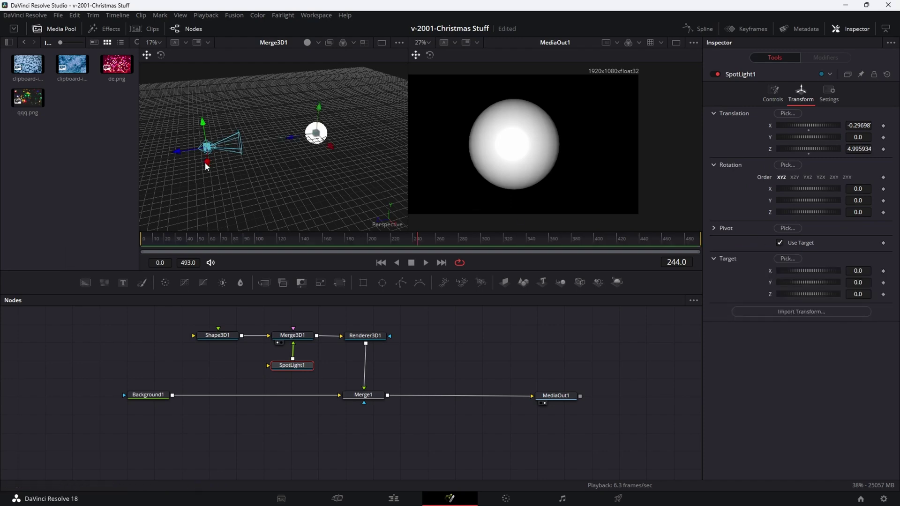
drag(205, 163, 234, 196)
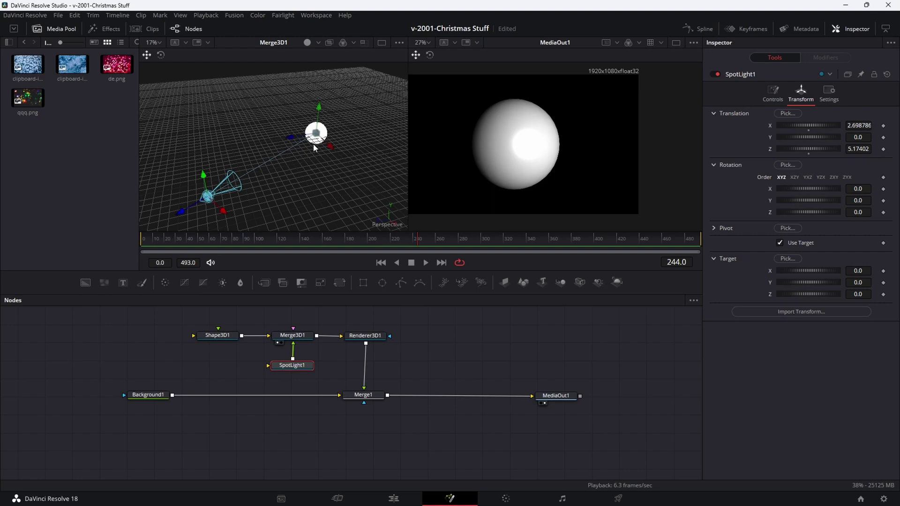
drag(204, 179, 230, 131)
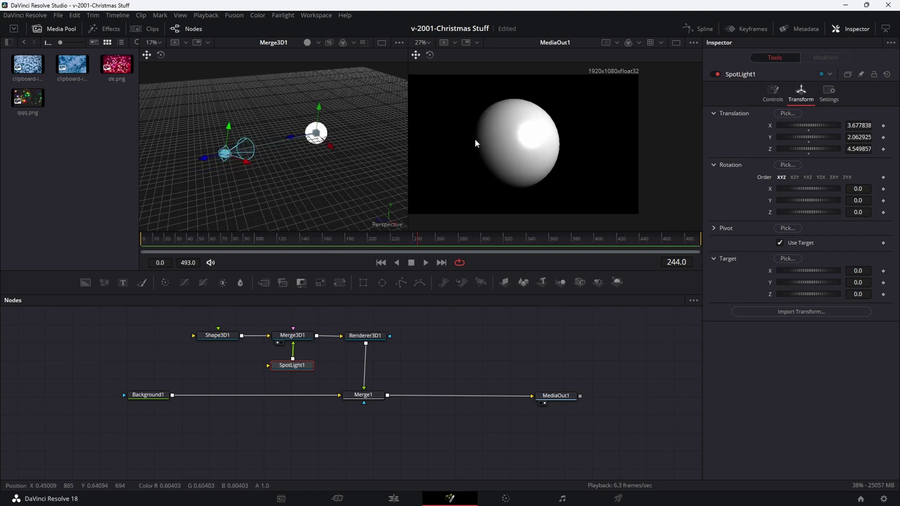
Connect an AmbientLight node to Merge3D1, spread out the light nodes, and set the ambient intensity to 0.22
click(294, 339)
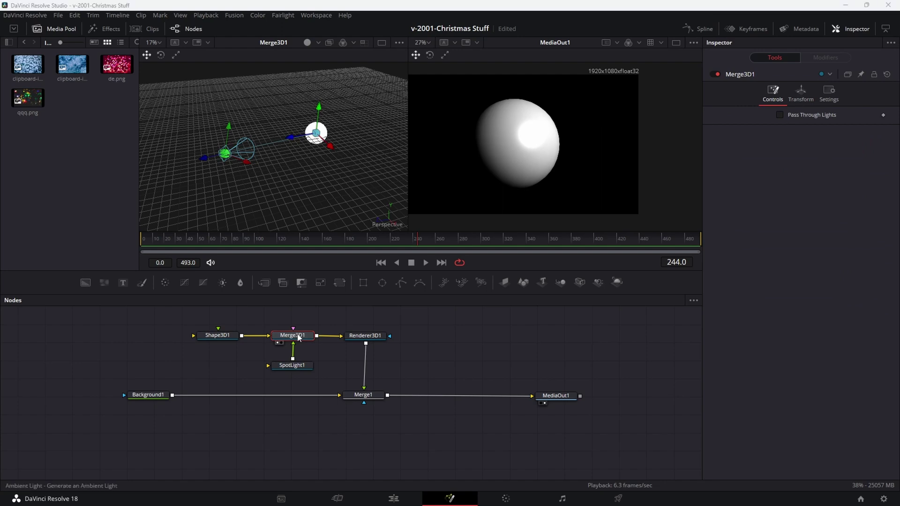
drag(298, 337, 299, 338)
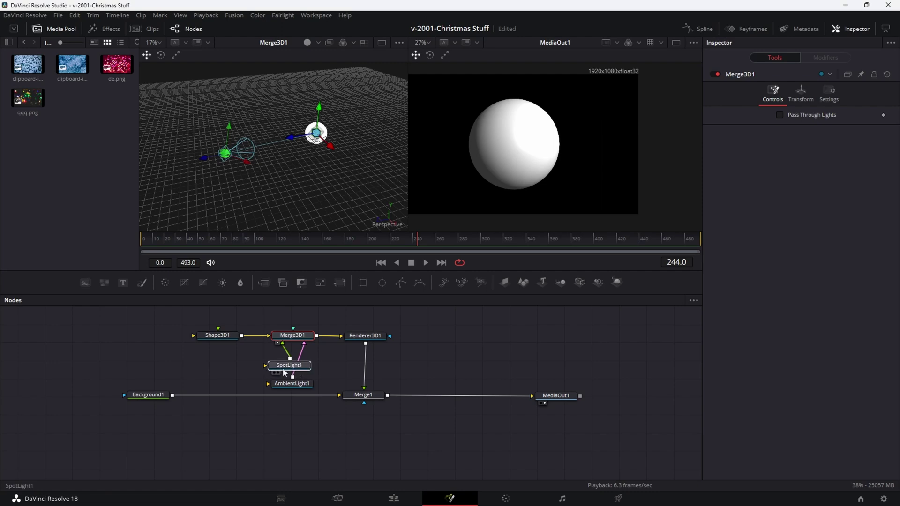
mouse_move(284, 372)
mouse_down()
mouse_move(248, 370)
mouse_move(298, 379)
mouse_up()
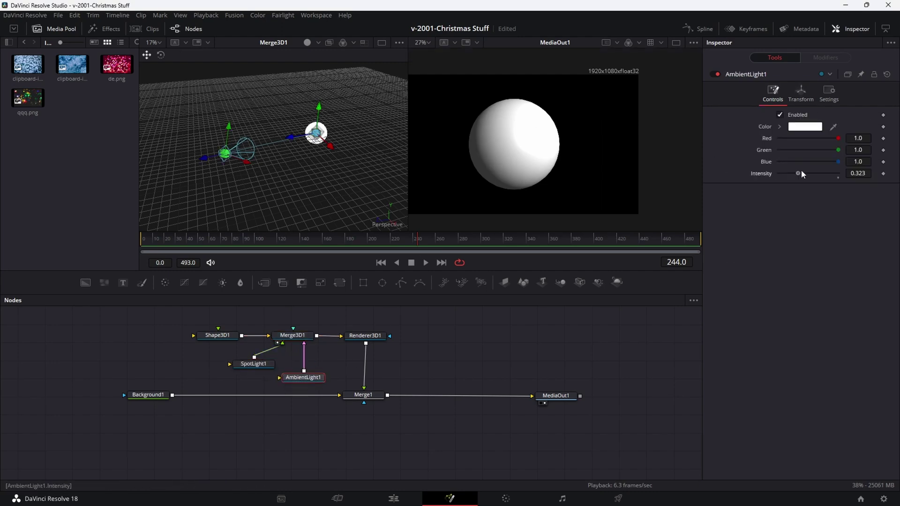
mouse_move(802, 171)
mouse_down()
mouse_move(811, 169)
mouse_move(777, 165)
mouse_move(792, 165)
mouse_up()
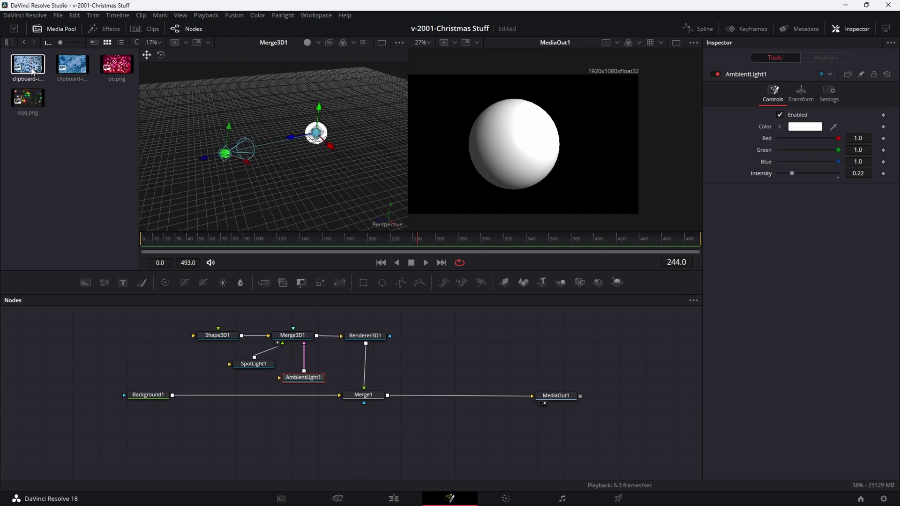
Bring clipboard-image.png from the media pool into the node graph and connect it to Shape3D1 as the sphere's texture
drag(32, 72, 111, 341)
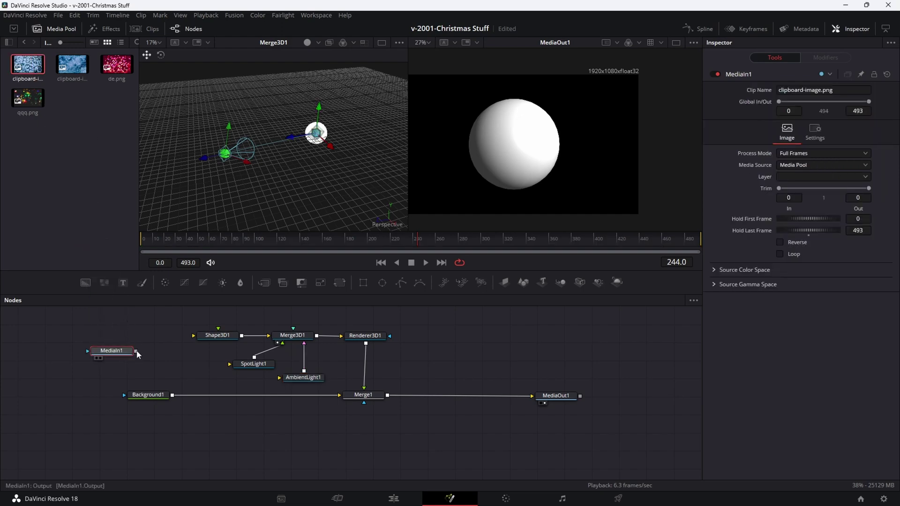
drag(137, 352, 219, 332)
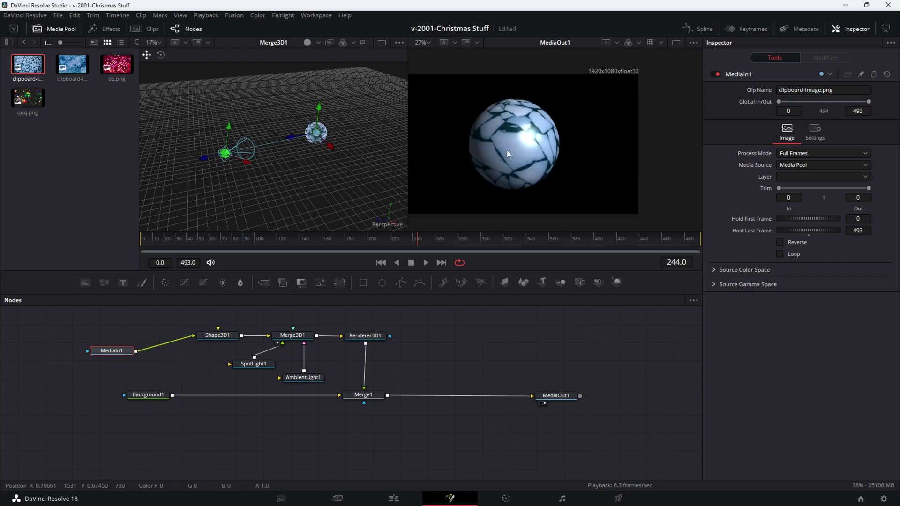
drag(127, 351, 101, 341)
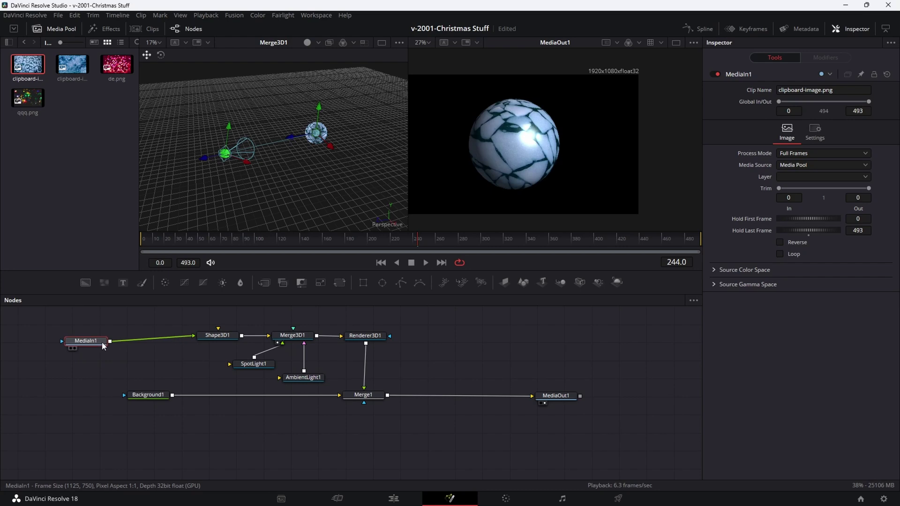
Insert a Transform node between MediaIn1 and Shape3D1 and shift the texture's Center Y to 0.71
click(347, 284)
drag(146, 346, 152, 346)
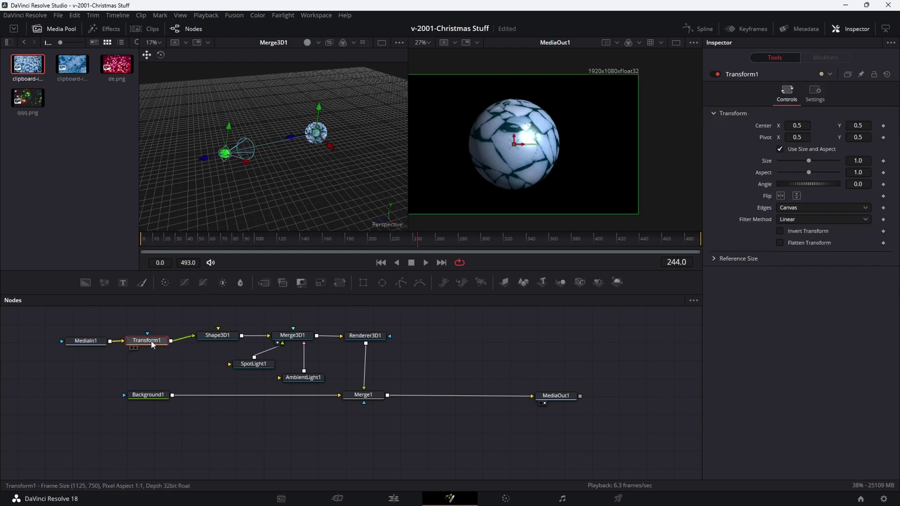
drag(857, 125, 850, 126)
drag(498, 173, 498, 150)
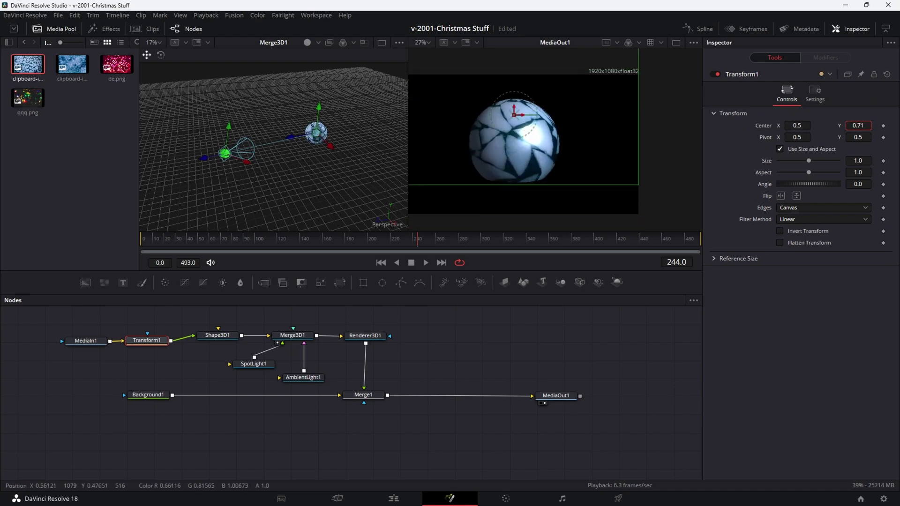
Shift the texture in Transform1 to Center X 0.254, Y 0.611 and try the Wrap and Duplicate edge modes
drag(797, 125, 742, 125)
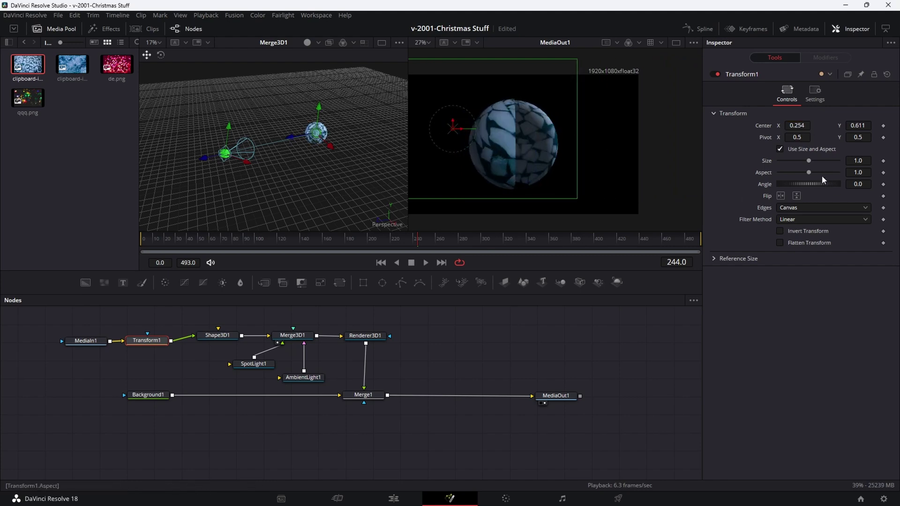
click(820, 207)
click(813, 230)
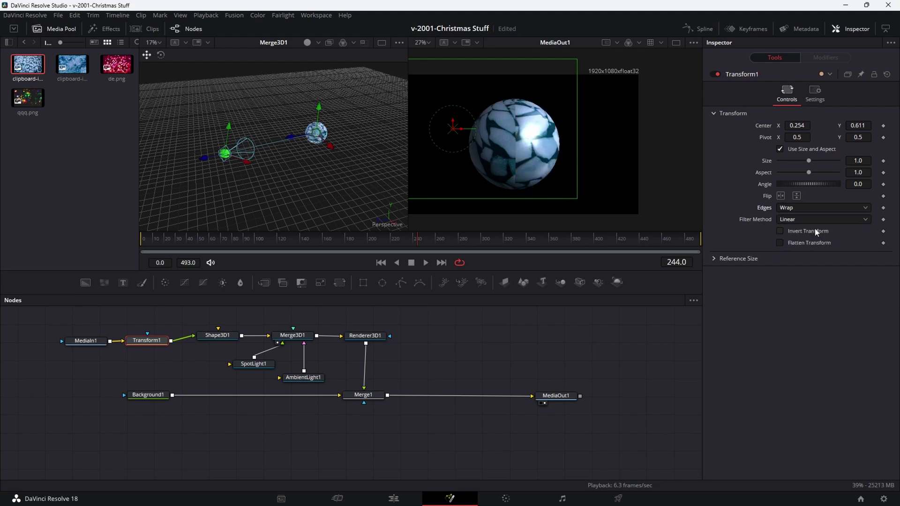
click(819, 209)
click(825, 240)
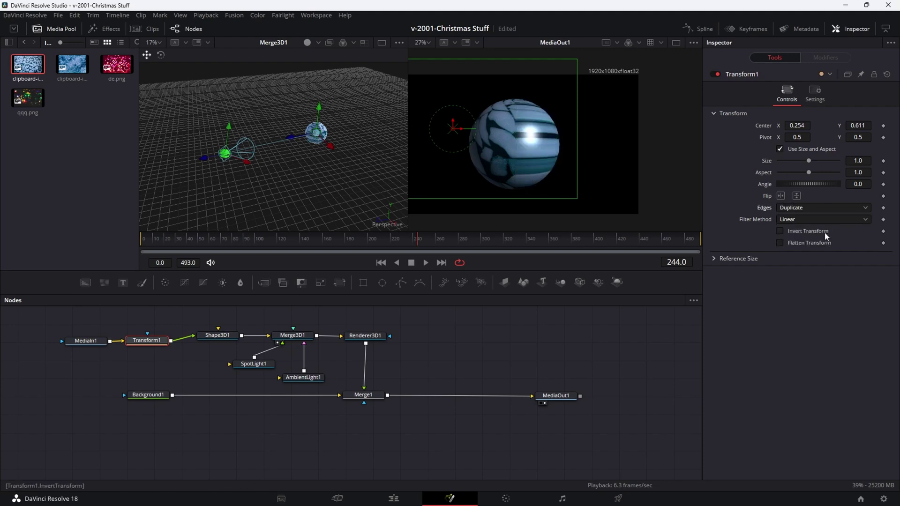
Set Transform1's edges to Mirror, its Center X to 0.449 and its Size to 0.94
click(822, 207)
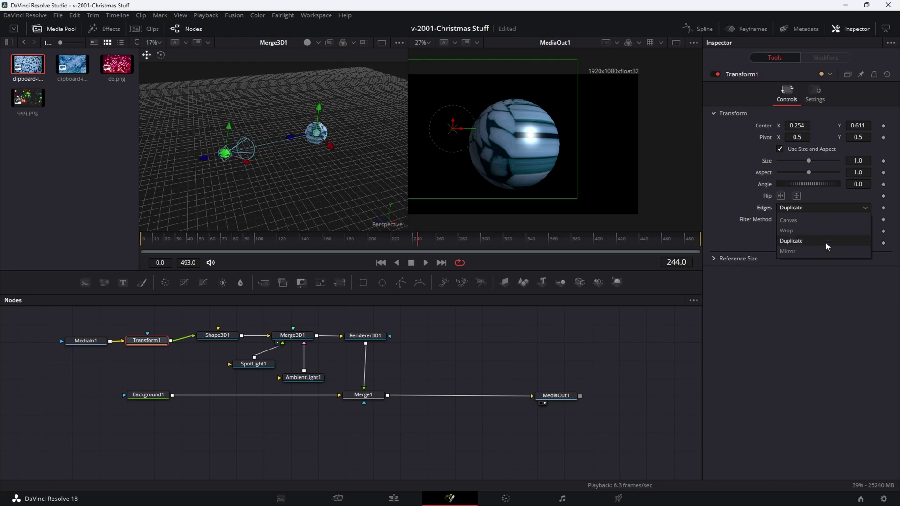
click(825, 252)
drag(797, 125, 838, 131)
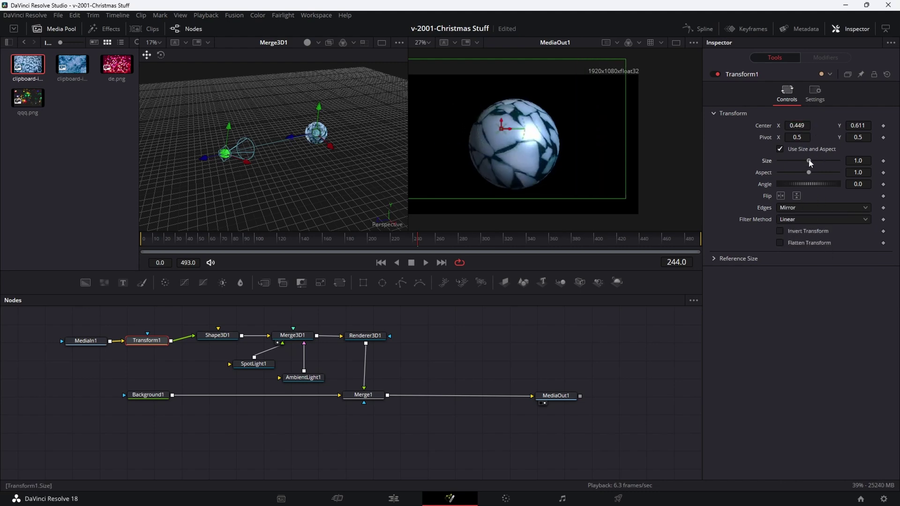
drag(808, 161, 807, 161)
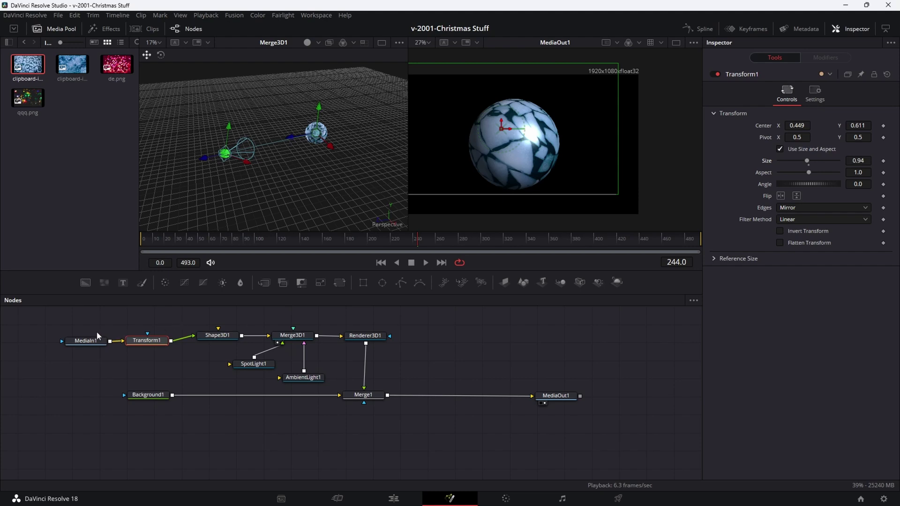
Delete the MediaIn1 and Transform1 nodes, add a FastNoise node in their place and show it in the first viewer
drag(68, 322, 176, 356)
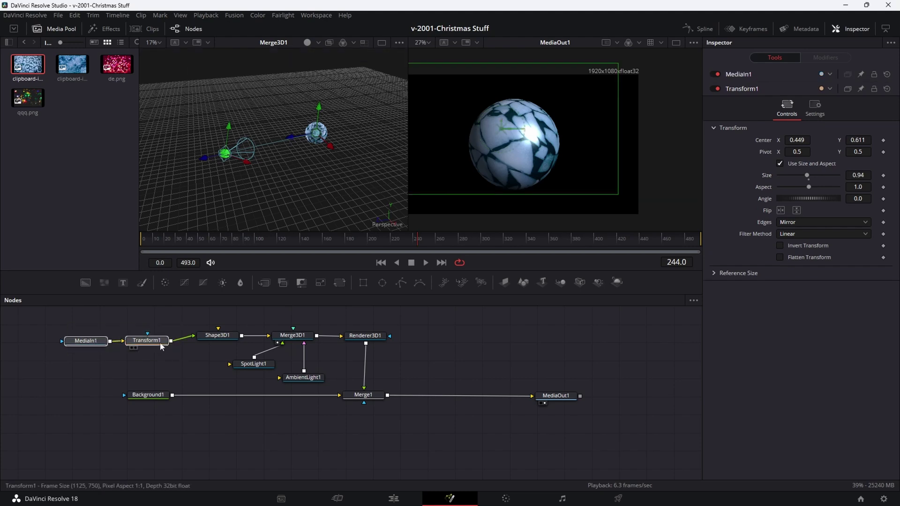
key(Delete)
drag(105, 284, 276, 161)
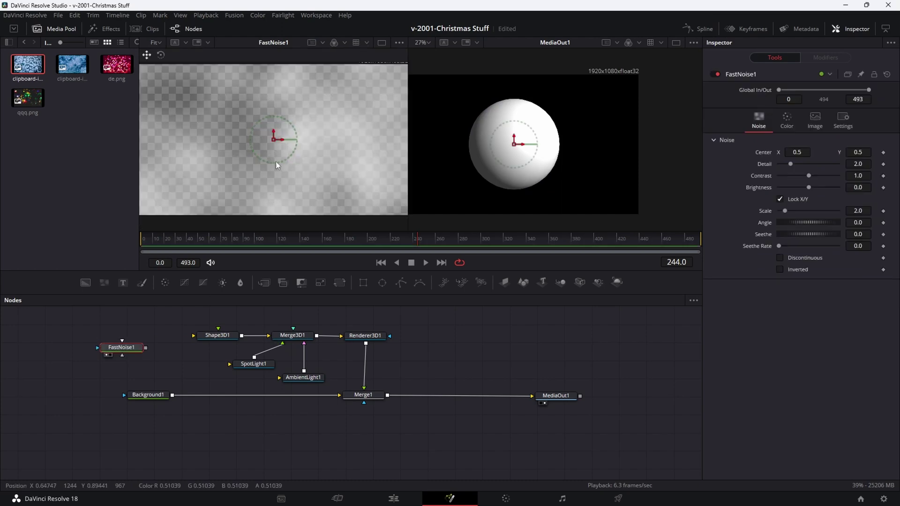
Set FastNoise1's color type to Gradient and its gradient type to Linear
click(786, 119)
click(849, 146)
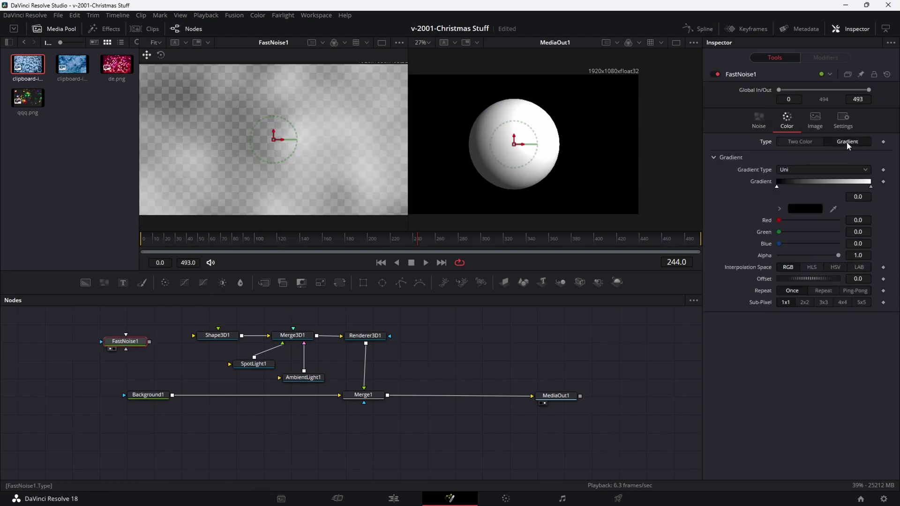
click(800, 167)
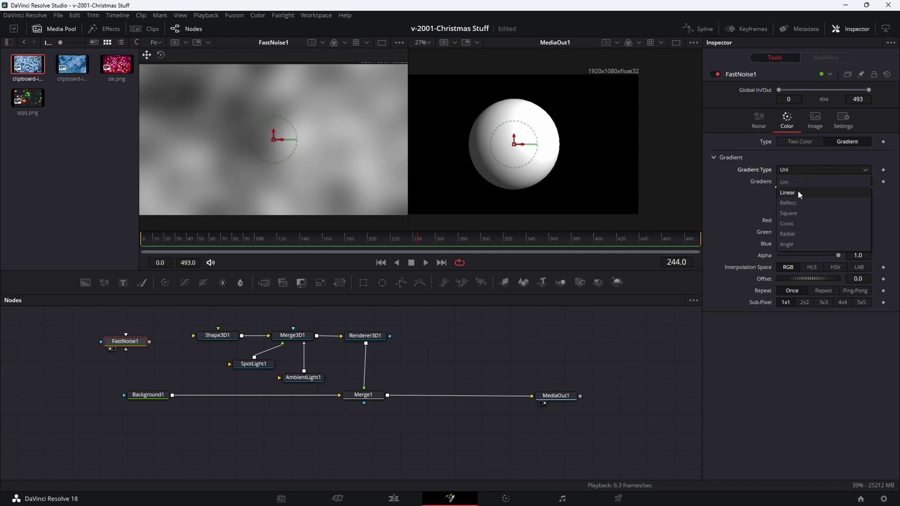
click(798, 192)
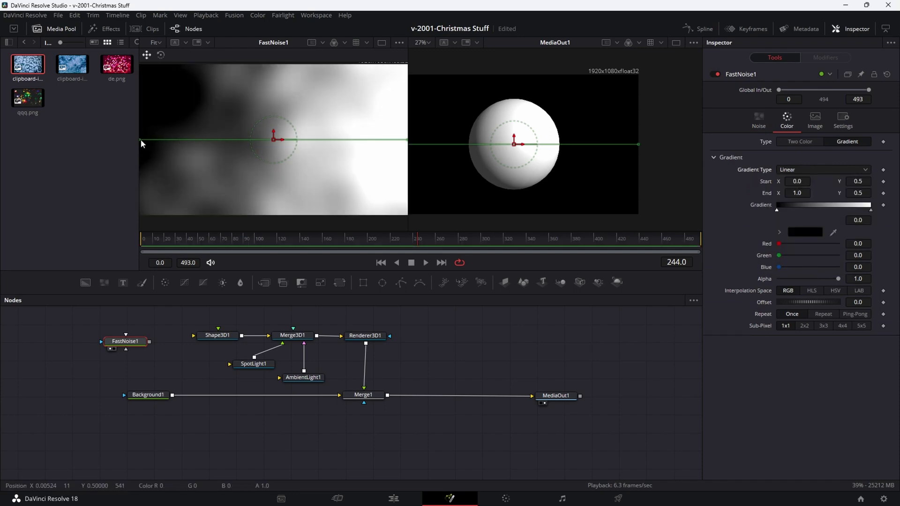
Shorten the gradient line to Start 0.467713, 0.403726 and End 0.507853, 0.440993, with Repeat set to Ping-Pong
drag(141, 142, 178, 166)
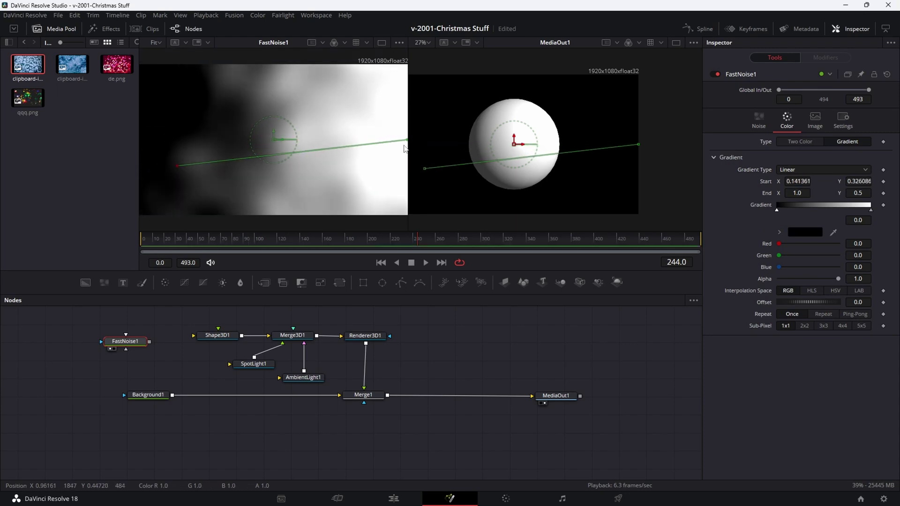
drag(405, 142, 283, 150)
drag(178, 167, 265, 159)
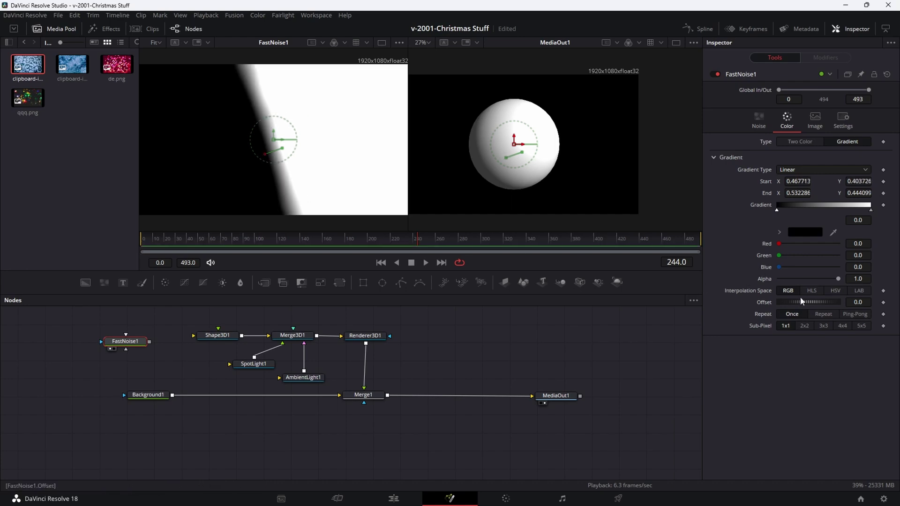
click(855, 314)
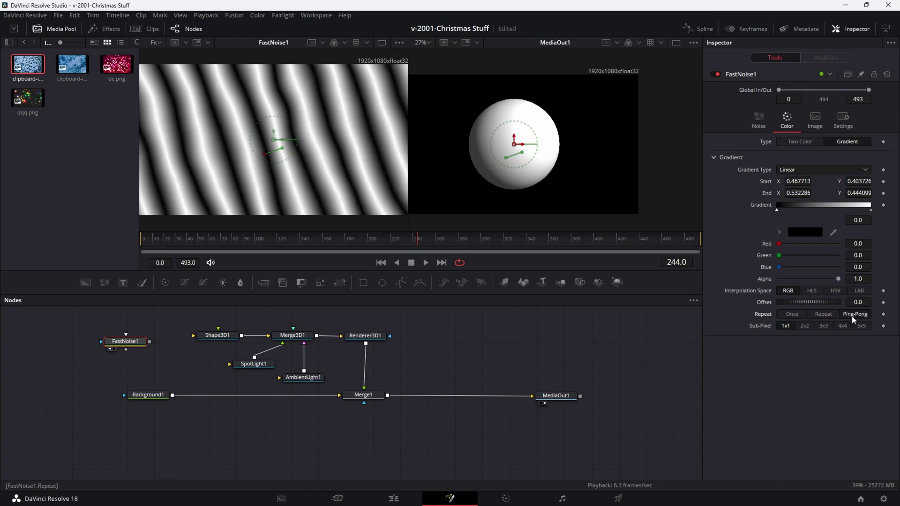
mouse_move(282, 150)
mouse_down()
mouse_move(324, 133)
mouse_move(275, 154)
mouse_up()
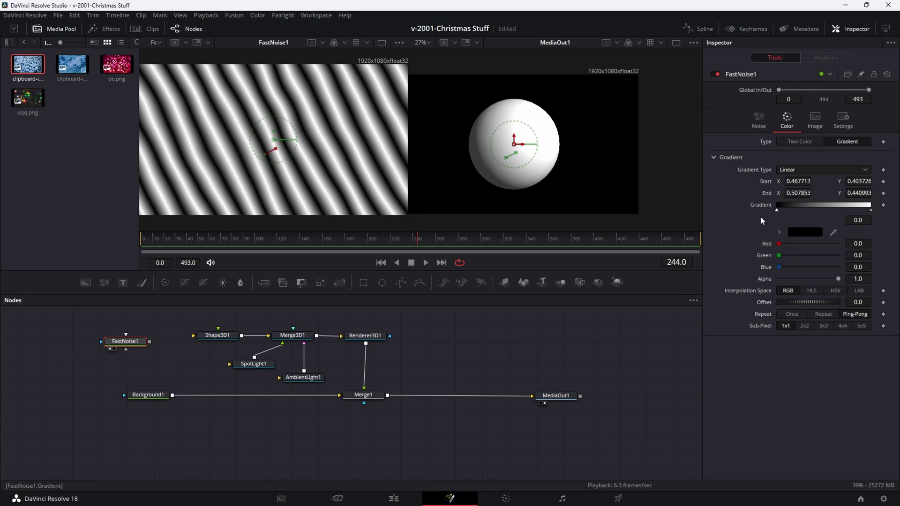
Harden the stripes with the black stop at about 0.363 and white at 0.388, and tilt them by moving End to 0.516579, 0.462732
drag(776, 210, 817, 214)
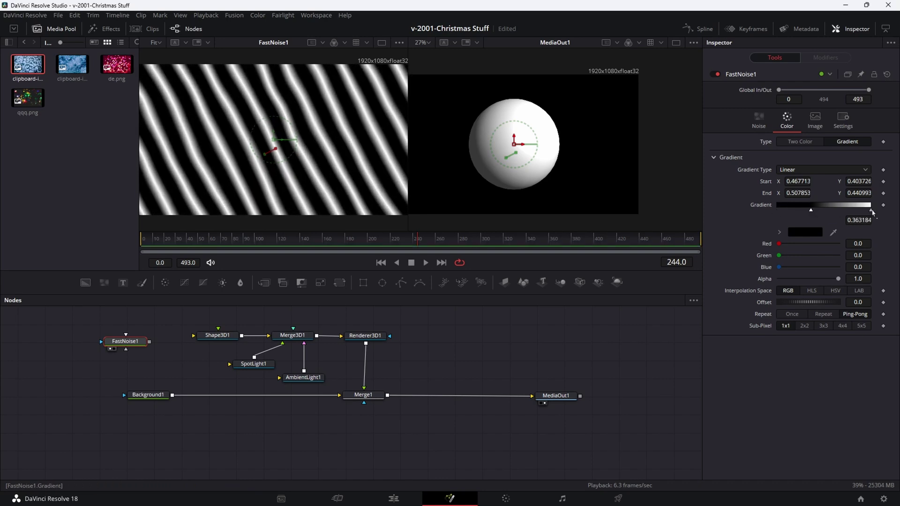
drag(872, 211, 814, 212)
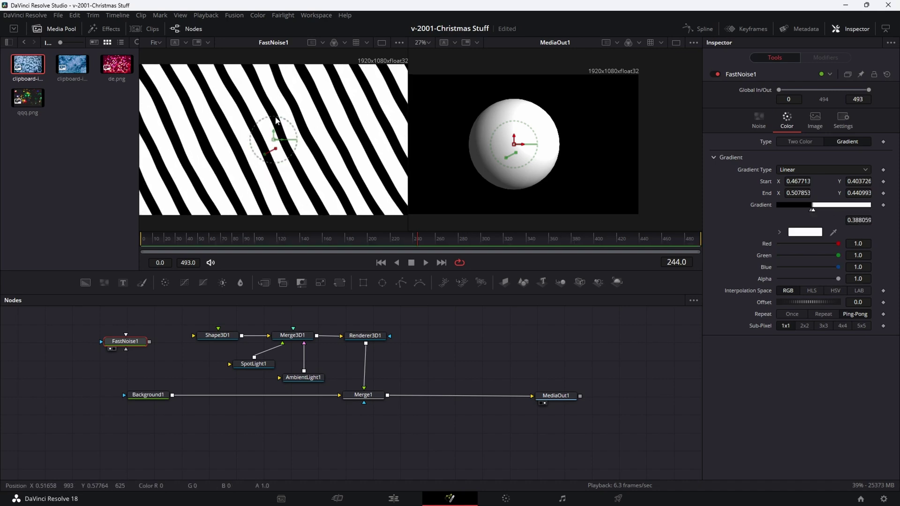
mouse_move(276, 149)
mouse_down()
mouse_move(291, 140)
mouse_move(279, 148)
mouse_up()
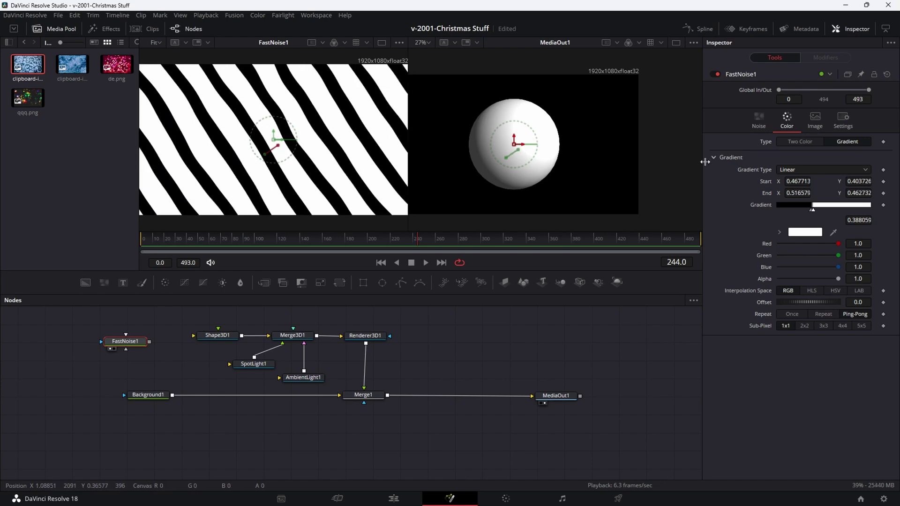
Set FastNoise1's noise Detail to 0 and connect the node to Shape3D1 as the sphere's texture
click(761, 123)
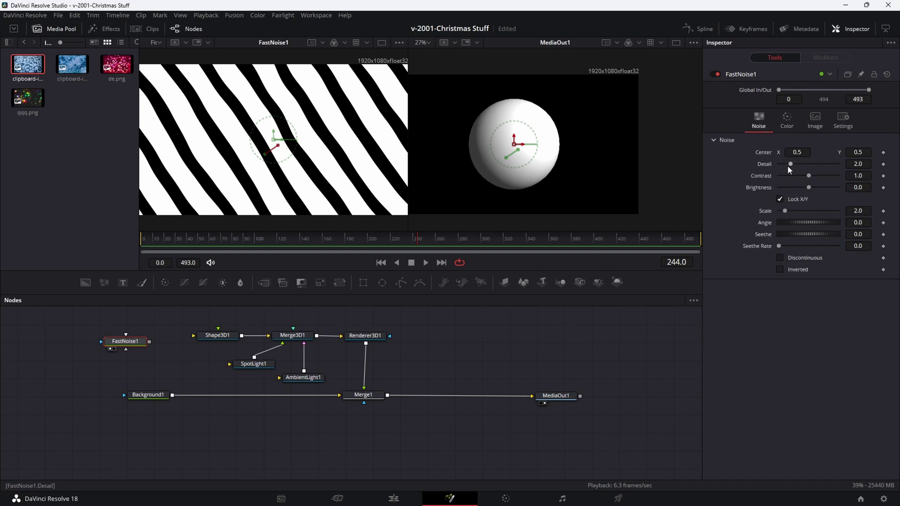
mouse_move(788, 167)
mouse_down()
mouse_move(776, 163)
mouse_move(816, 164)
mouse_move(778, 167)
mouse_up()
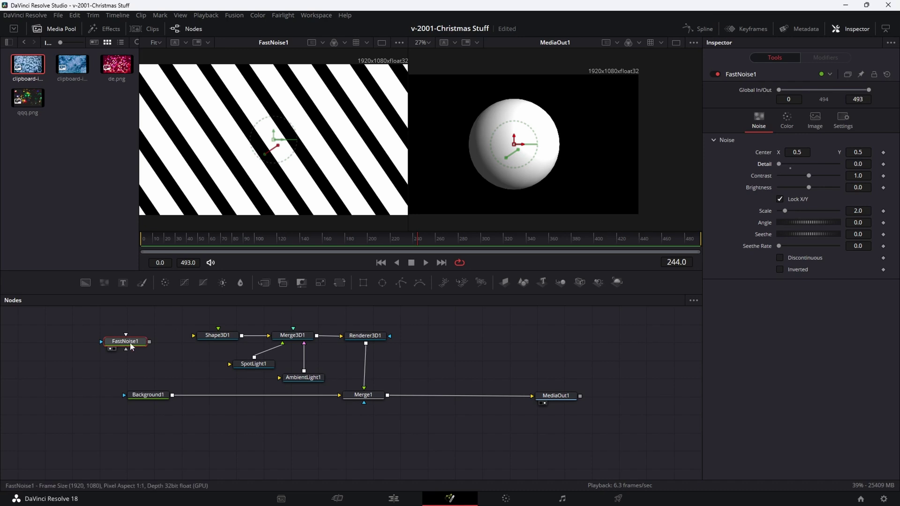
drag(130, 347, 128, 345)
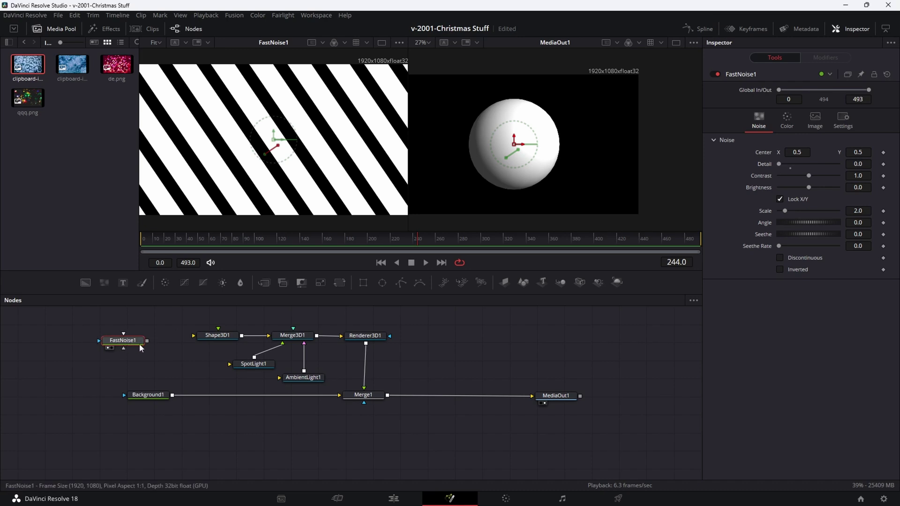
drag(147, 340, 219, 332)
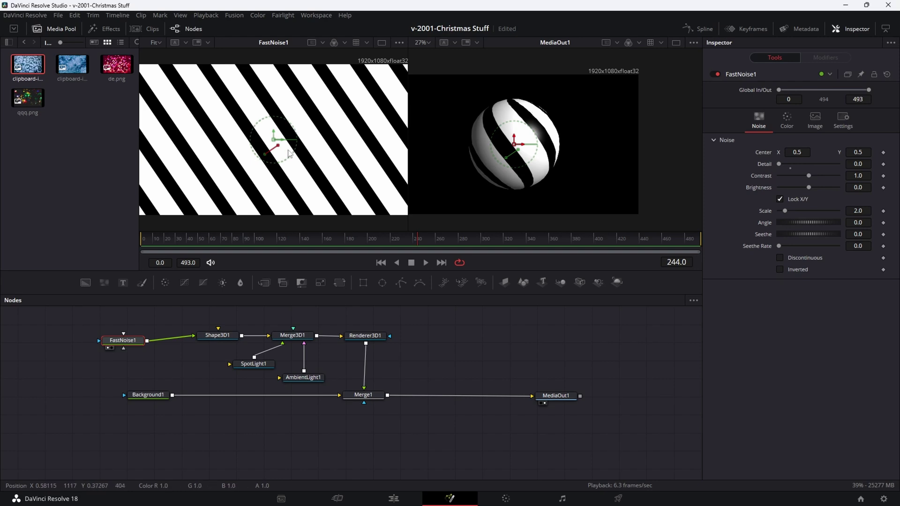
Refine the stripes by setting the gradient's End to 0.495636, 0.425465, the black stop to about 0.502 and the Offset to -2.036
mouse_move(283, 147)
mouse_down()
mouse_move(274, 139)
mouse_move(272, 154)
mouse_up()
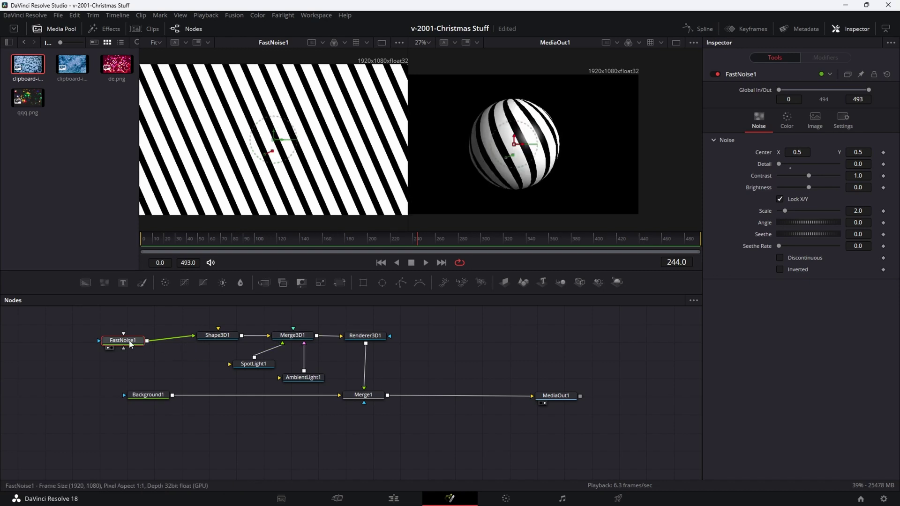
click(787, 119)
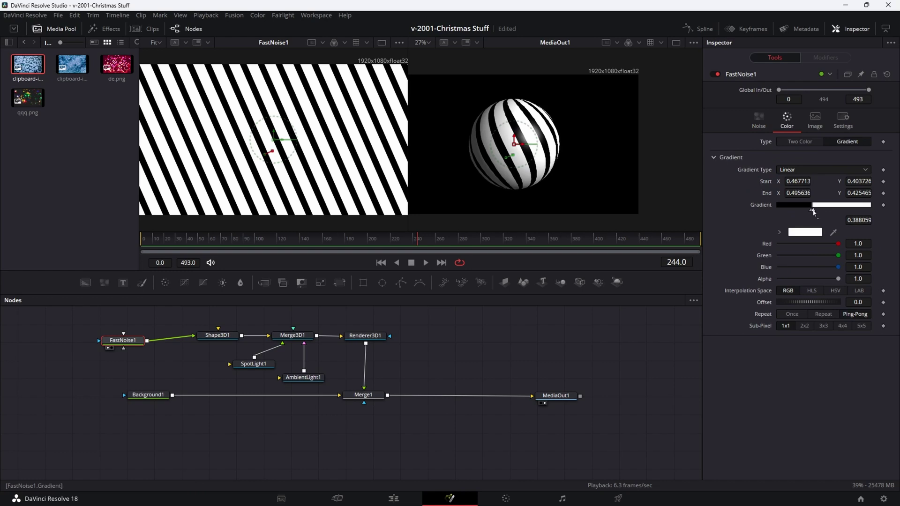
drag(813, 212, 825, 213)
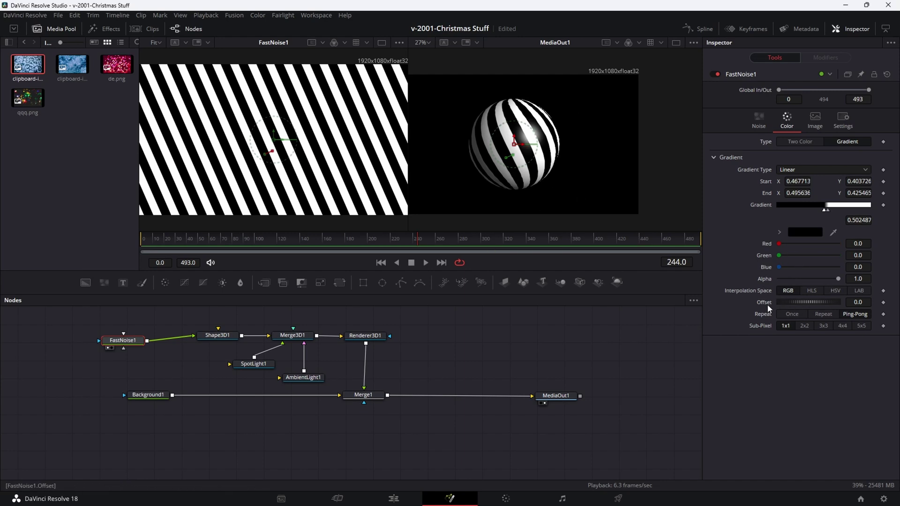
drag(793, 302, 598, 209)
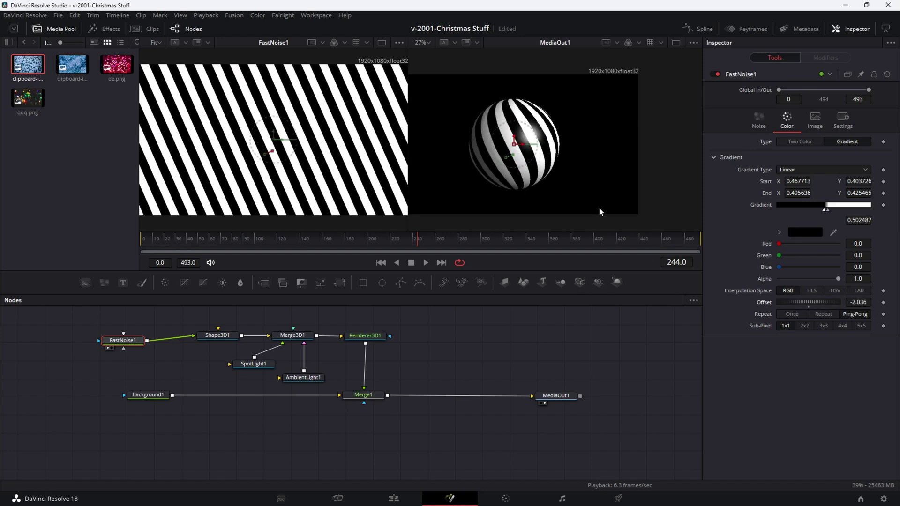
Inspect the stripe edges on the rendered sphere up close and smooth them by setting Shape3D1's Base Subdivisions to 100
scroll(534, 149, up, 3)
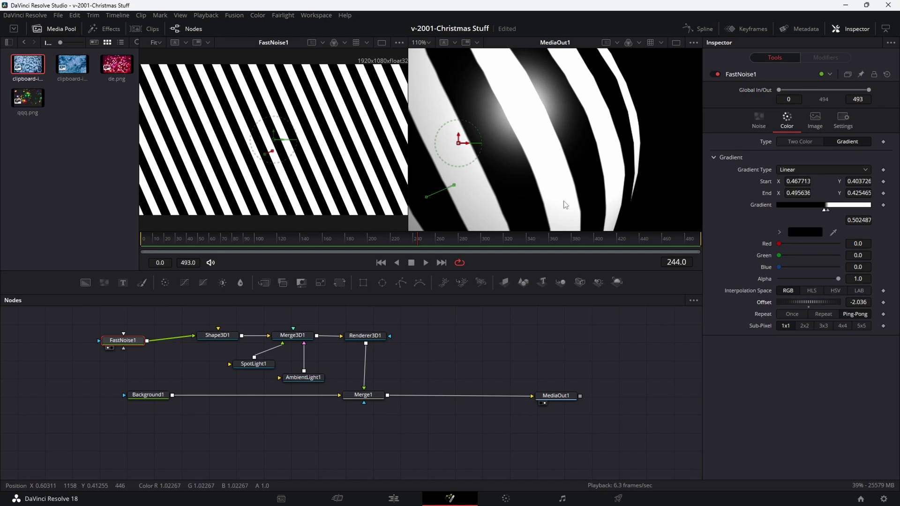
scroll(539, 131, up, 2)
drag(518, 115, 528, 154)
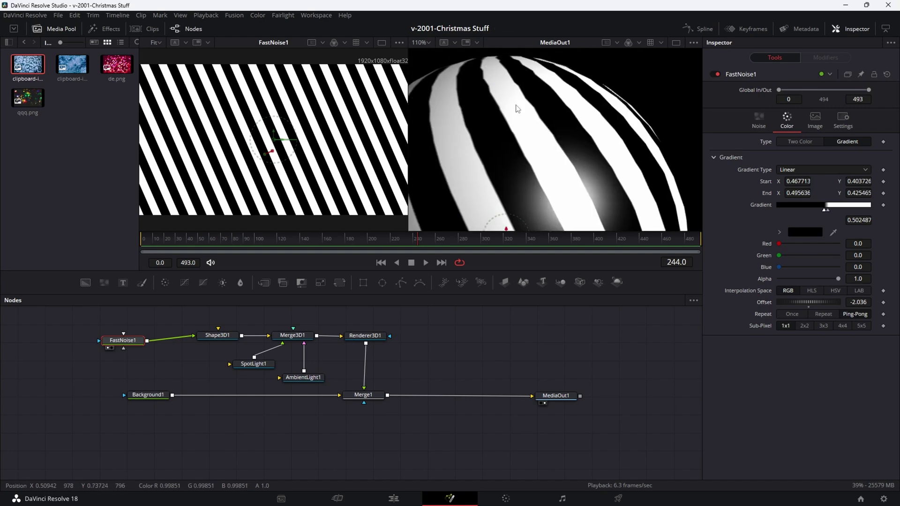
click(226, 339)
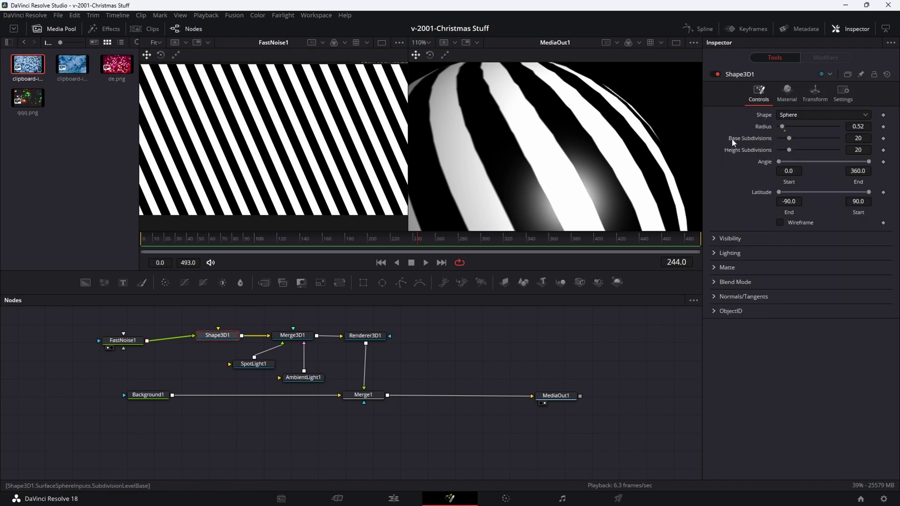
drag(791, 140, 835, 142)
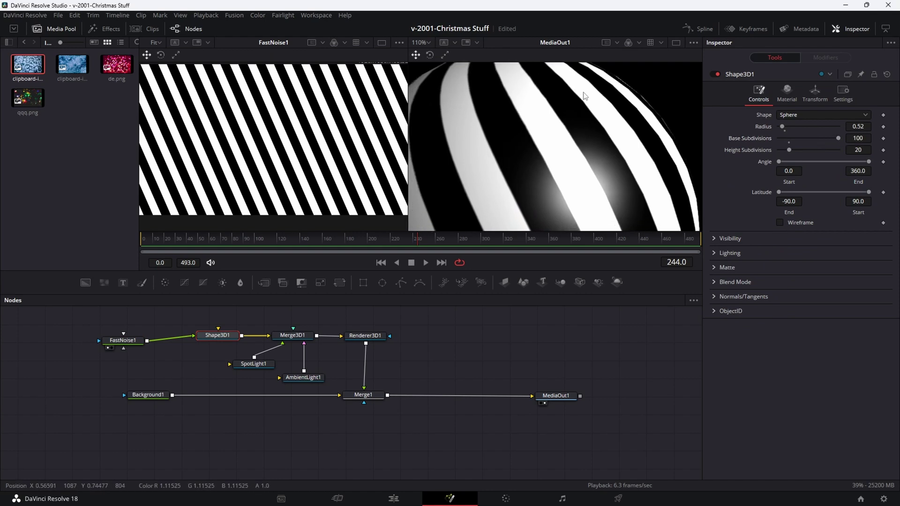
scroll(542, 144, down, 2)
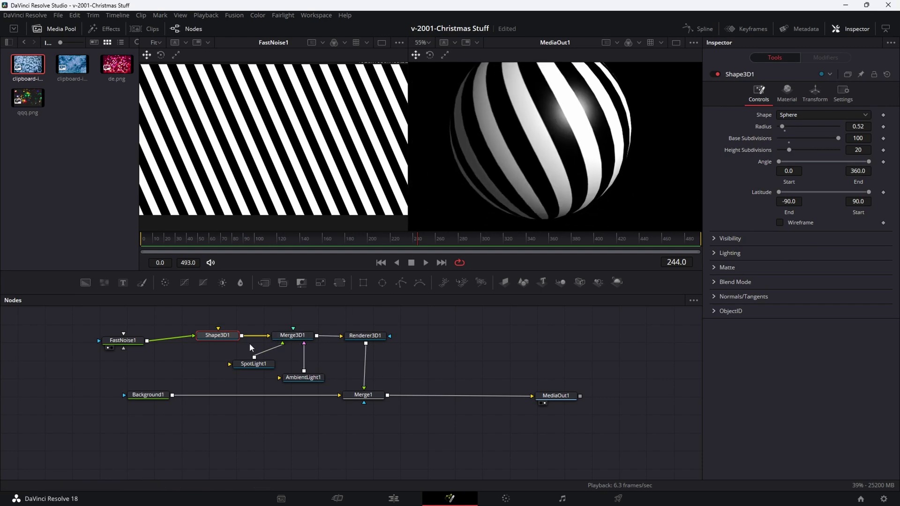
Change the black stop of FastNoise1's gradient to green #00aa00
click(144, 340)
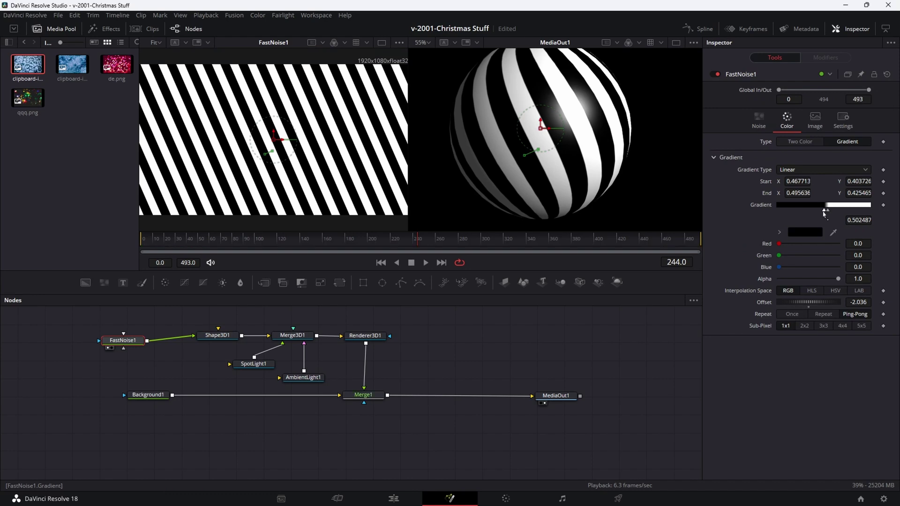
click(801, 232)
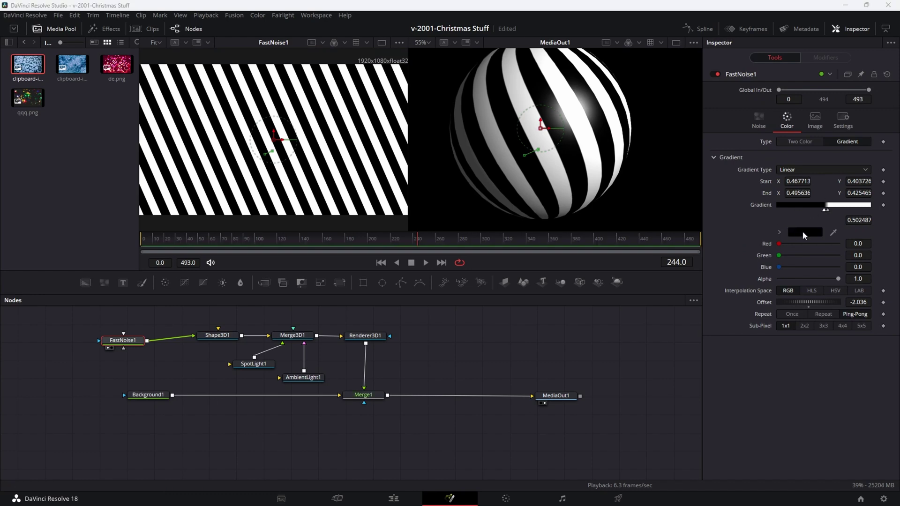
click(396, 188)
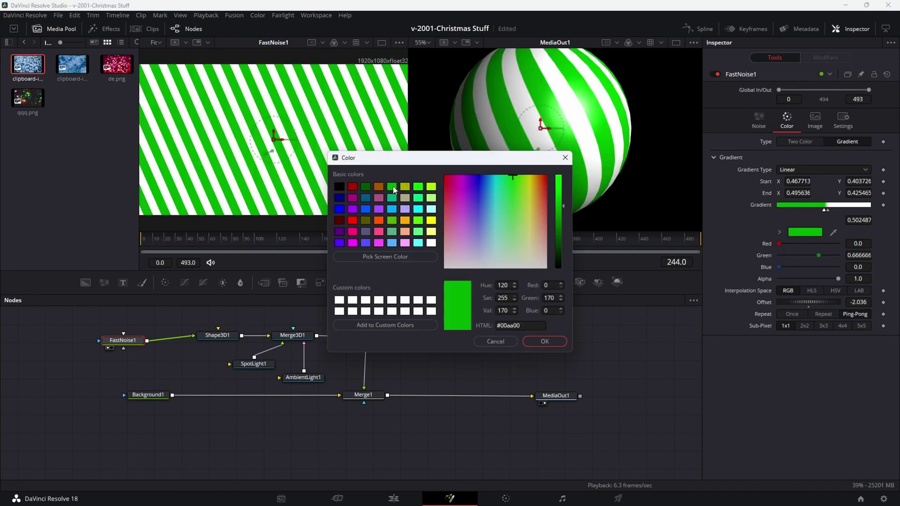
click(545, 342)
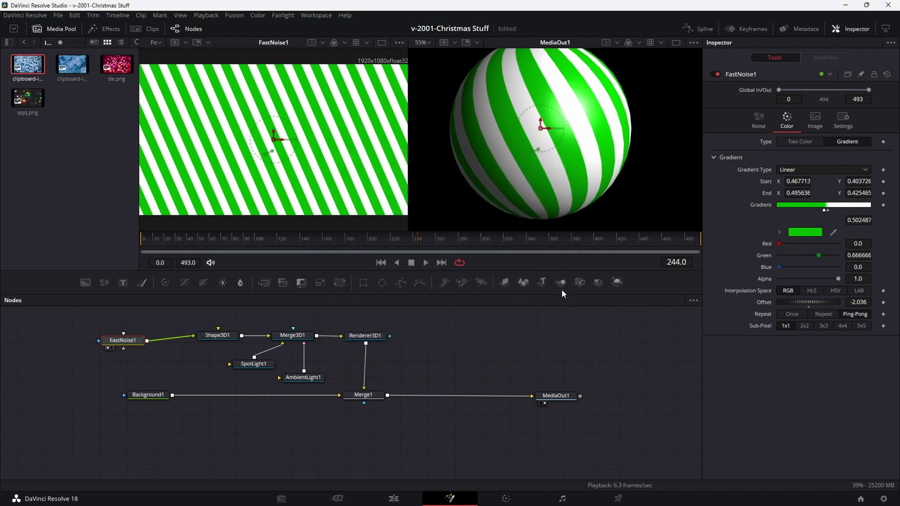
Change the white stop of FastNoise1's gradient to red #aa0000 and check the stripes on the rendered sphere
click(826, 211)
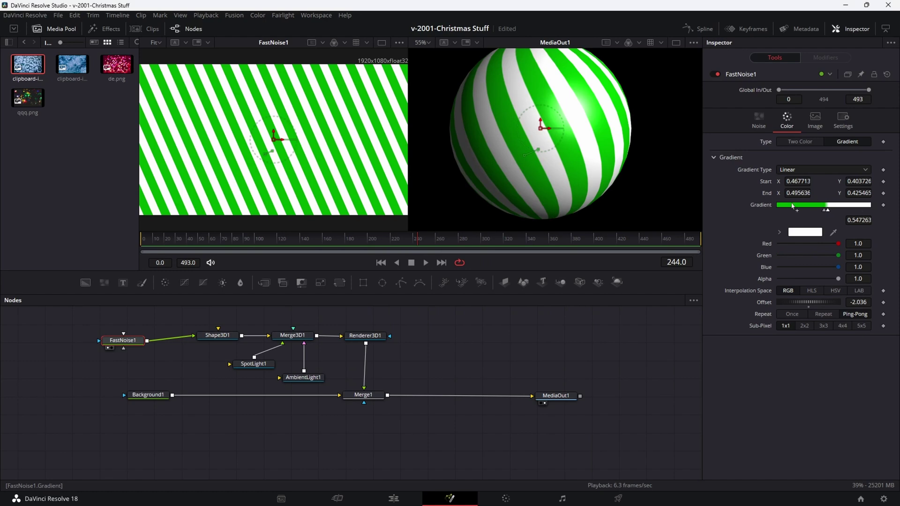
click(805, 232)
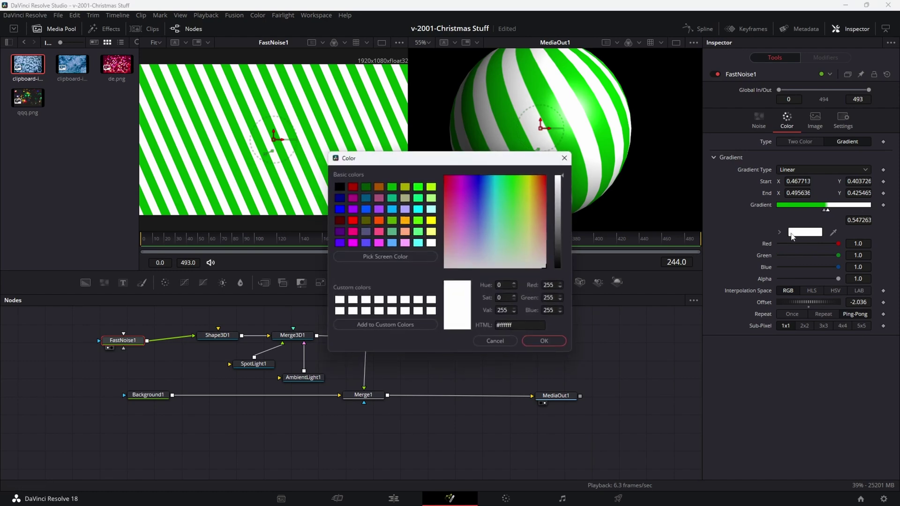
click(352, 186)
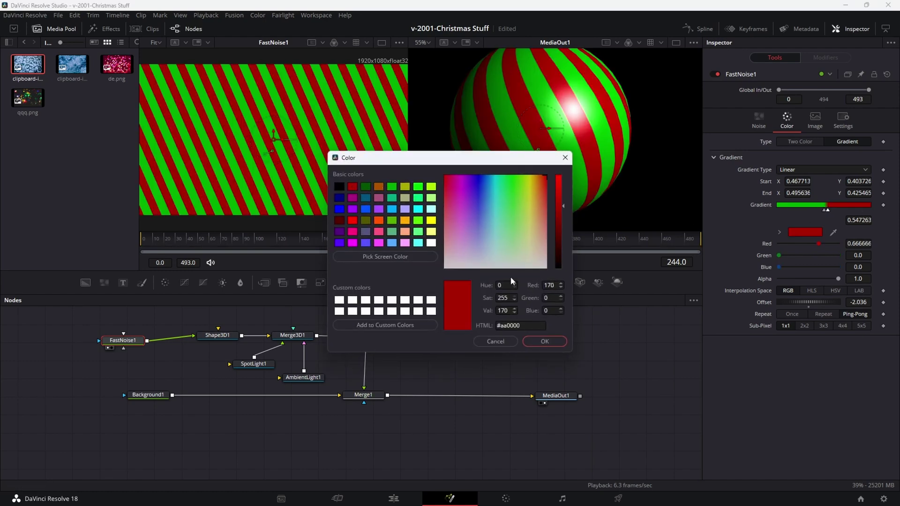
click(545, 341)
scroll(563, 145, down, 3)
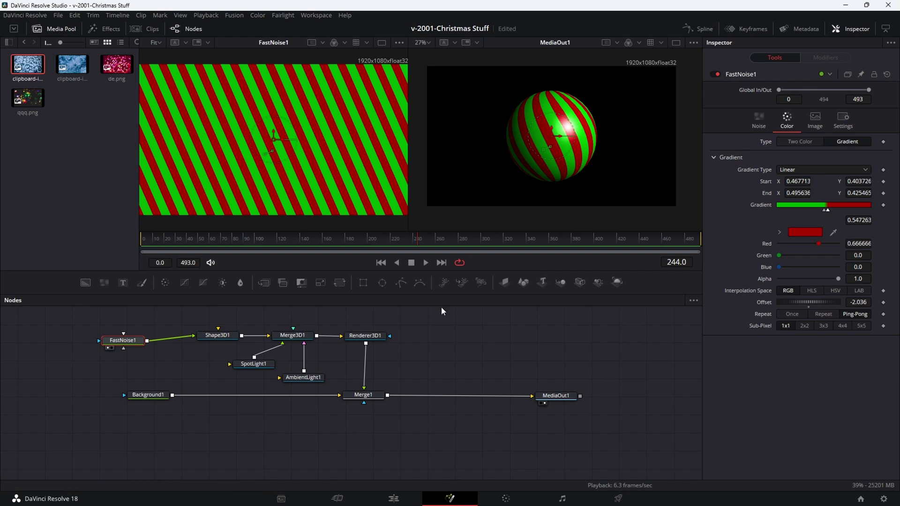
scroll(550, 154, up, 5)
scroll(569, 132, down, 4)
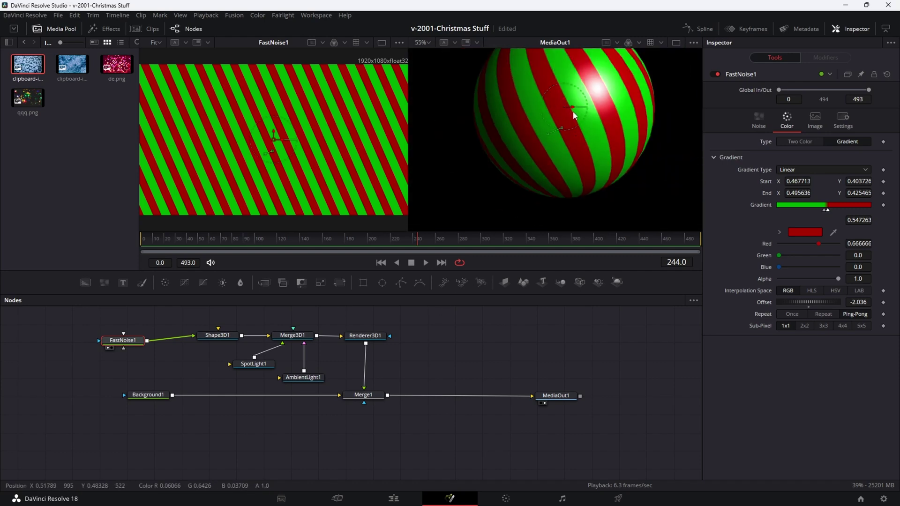
Insert a Blinn material node between FastNoise1 and Shape3D1 and space the three nodes out in a row
drag(114, 345, 56, 342)
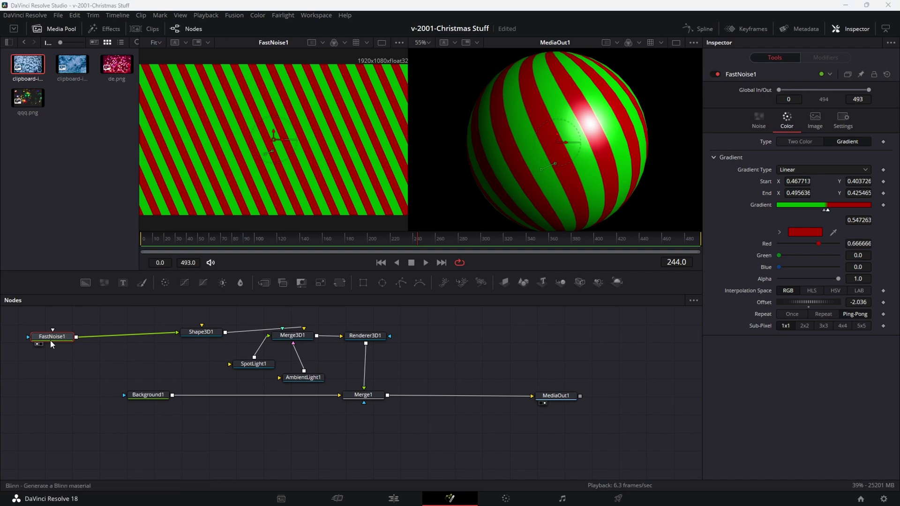
key(Return)
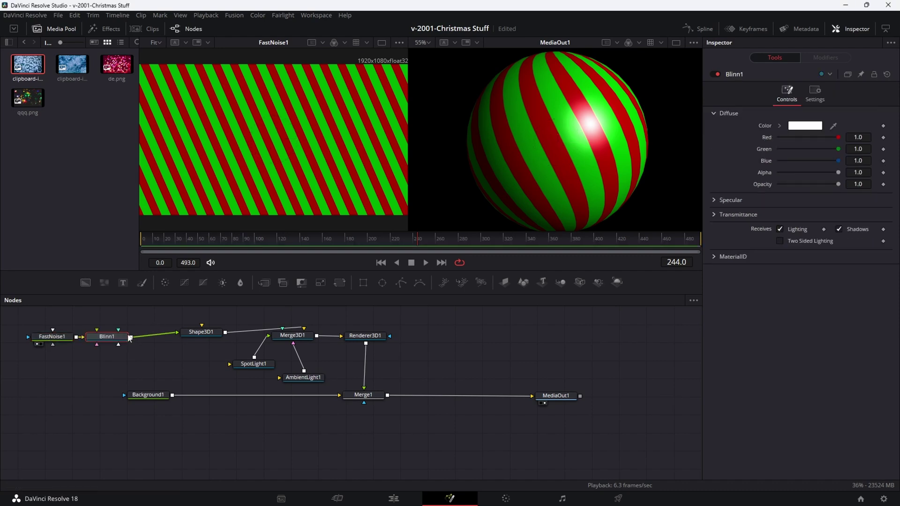
drag(201, 332, 217, 333)
drag(116, 337, 129, 335)
drag(70, 338, 64, 336)
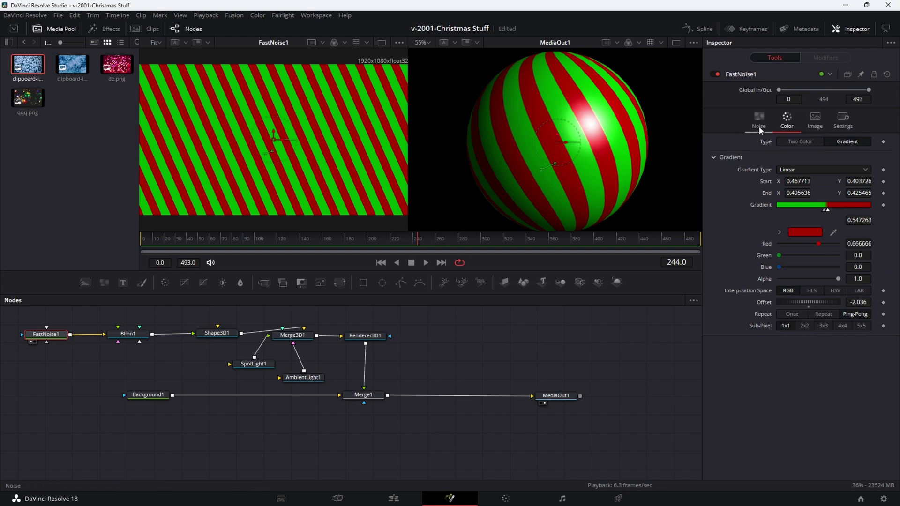
Adjust Blinn1's specular highlight to an Intensity of 0.772 and an Exponent of 66.7
click(138, 332)
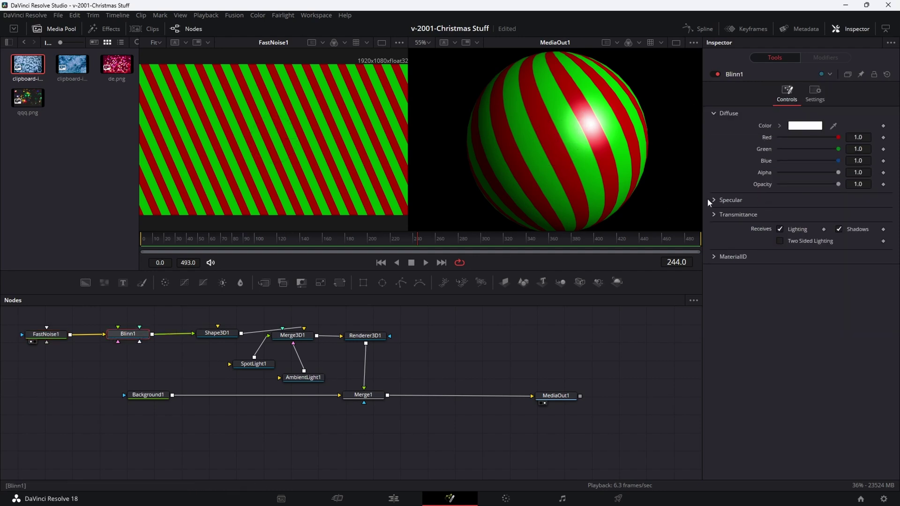
click(713, 199)
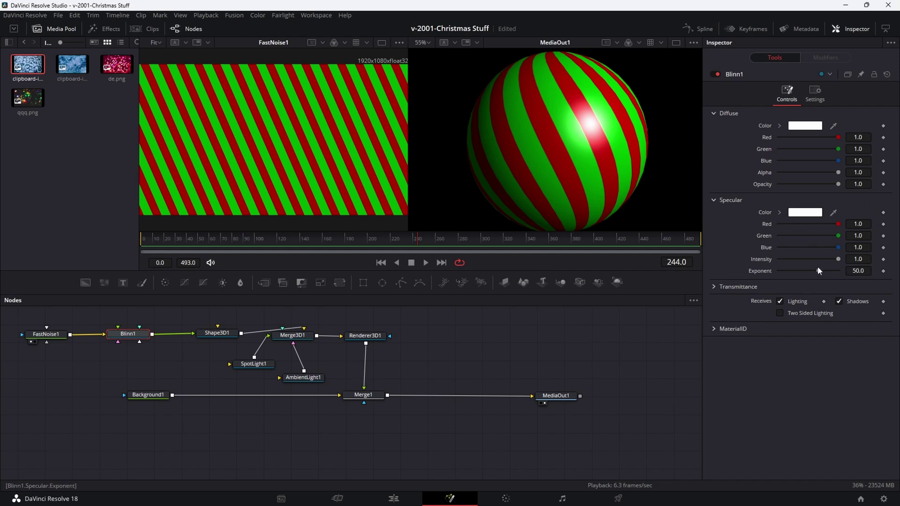
mouse_move(818, 272)
mouse_down()
mouse_move(772, 270)
mouse_move(815, 271)
mouse_move(814, 255)
mouse_move(829, 258)
mouse_move(821, 258)
mouse_up()
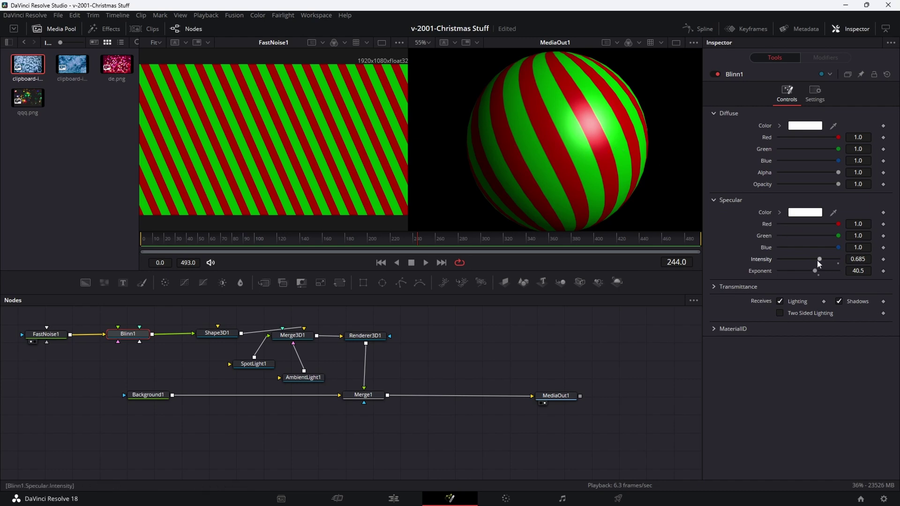
mouse_move(820, 256)
mouse_down()
mouse_move(816, 271)
mouse_move(825, 271)
mouse_up()
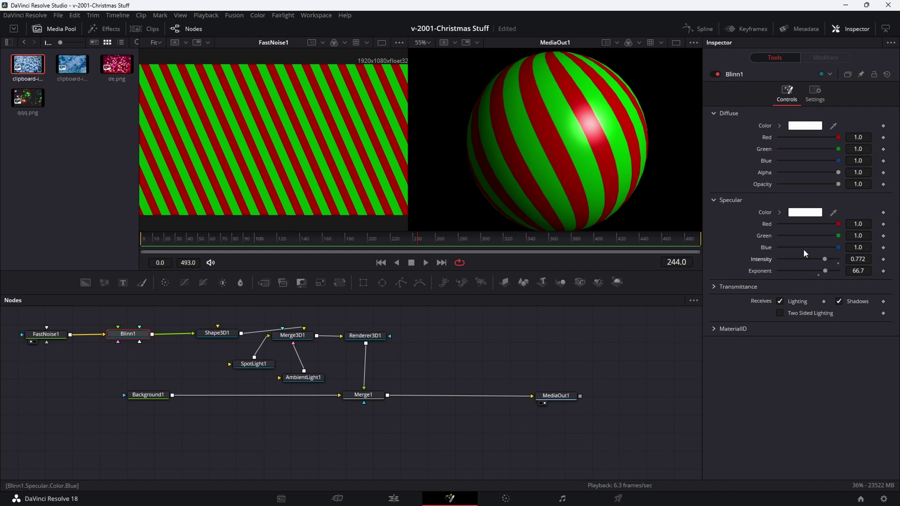
Add an unconnected Bump Map node in the empty space above Blinn1
drag(202, 373, 299, 403)
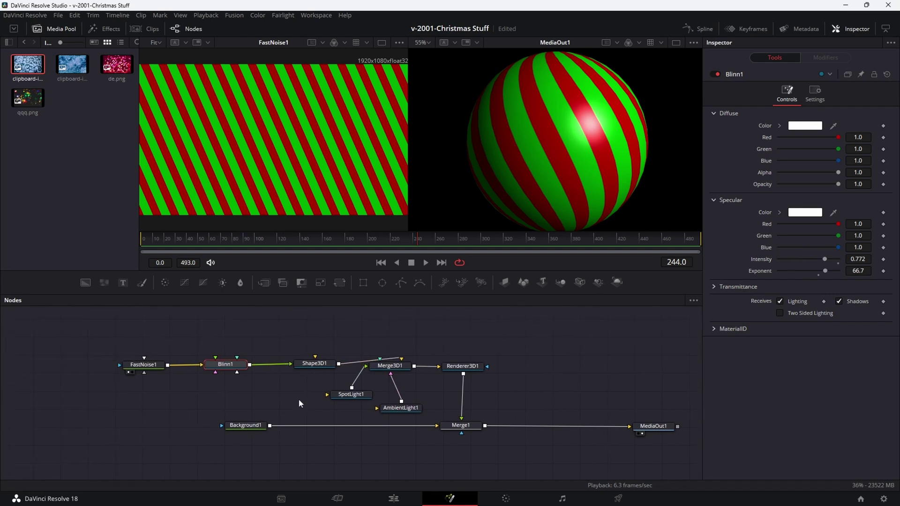
click(218, 327)
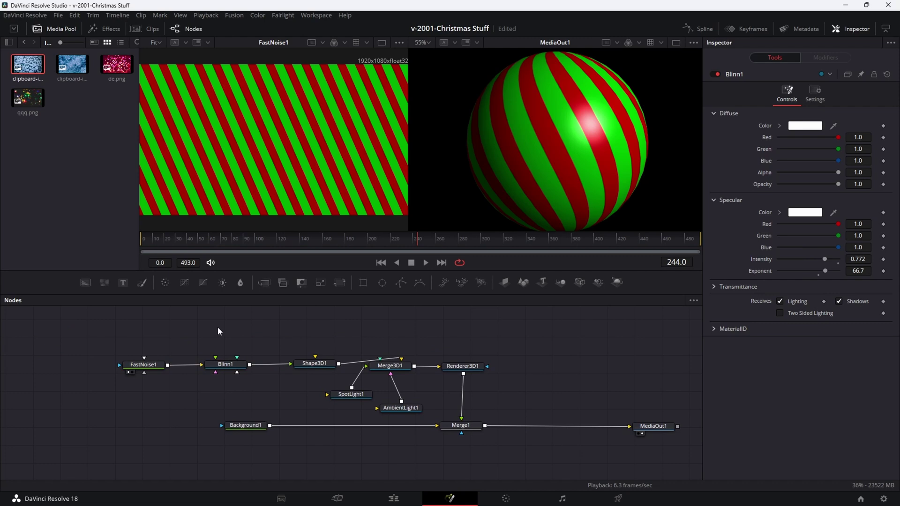
key(shift+space)
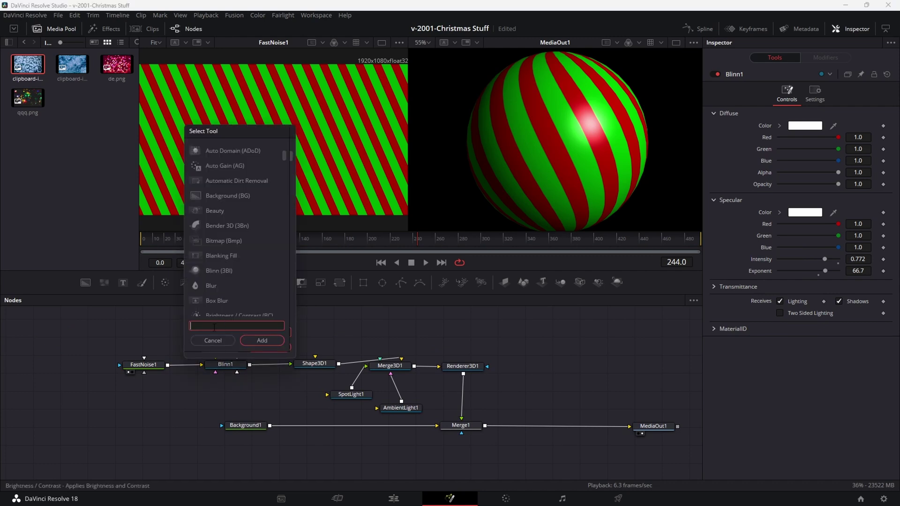
text(bump)
key(Return)
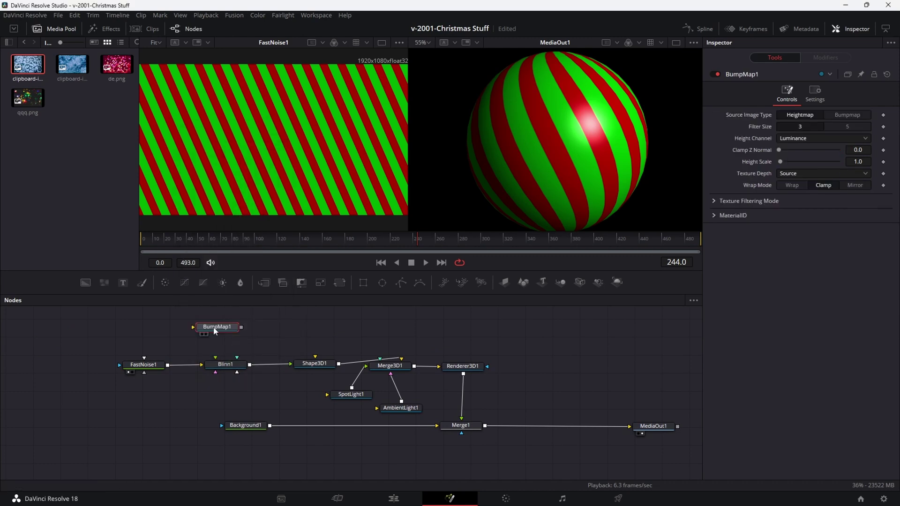
Feed FastNoise1 into BumpMap1 and connect BumpMap1 to Blinn1's Bumpmap Material input
drag(215, 331, 222, 331)
drag(167, 364, 254, 323)
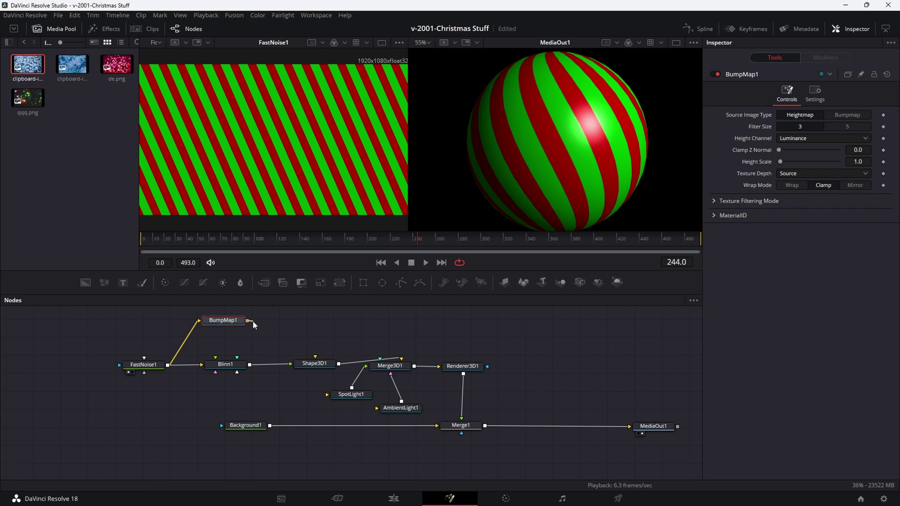
drag(241, 360, 231, 370)
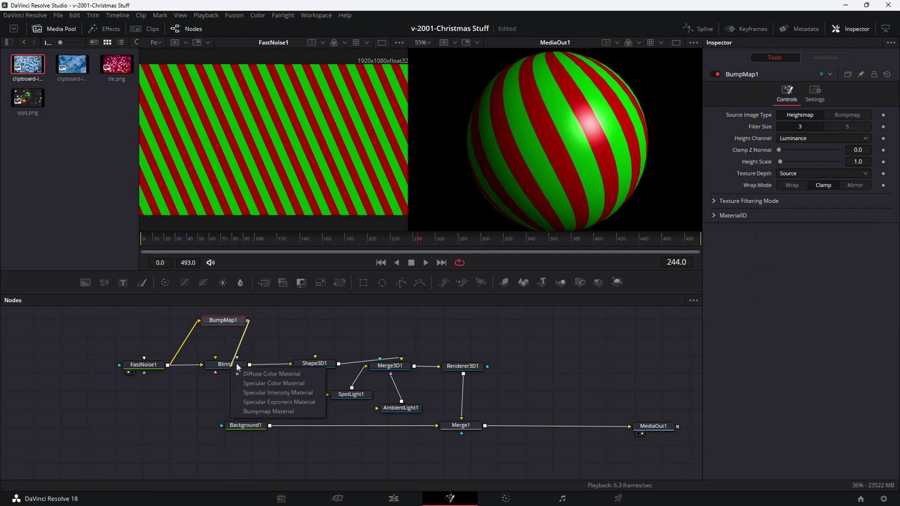
click(274, 411)
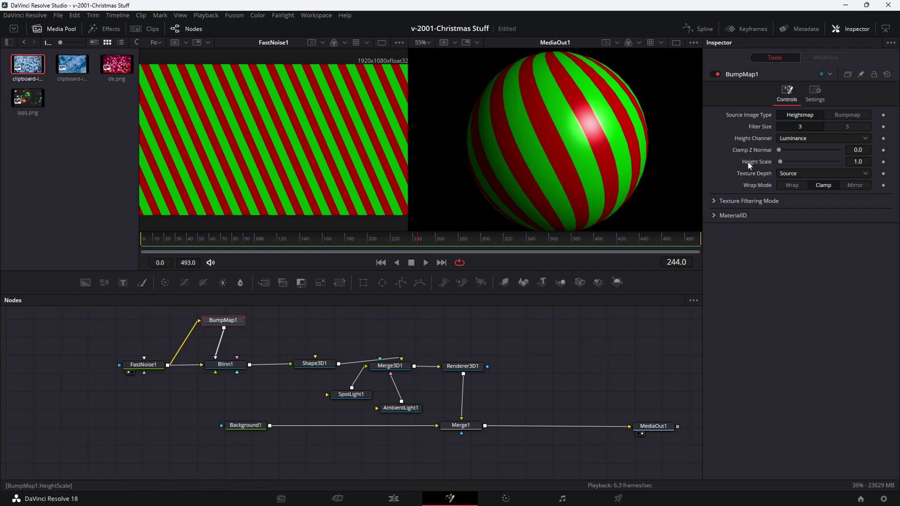
Raise BumpMap1's Height Scale to 48.43 and inspect the raised stripe edges on the sphere up close
drag(777, 163, 836, 161)
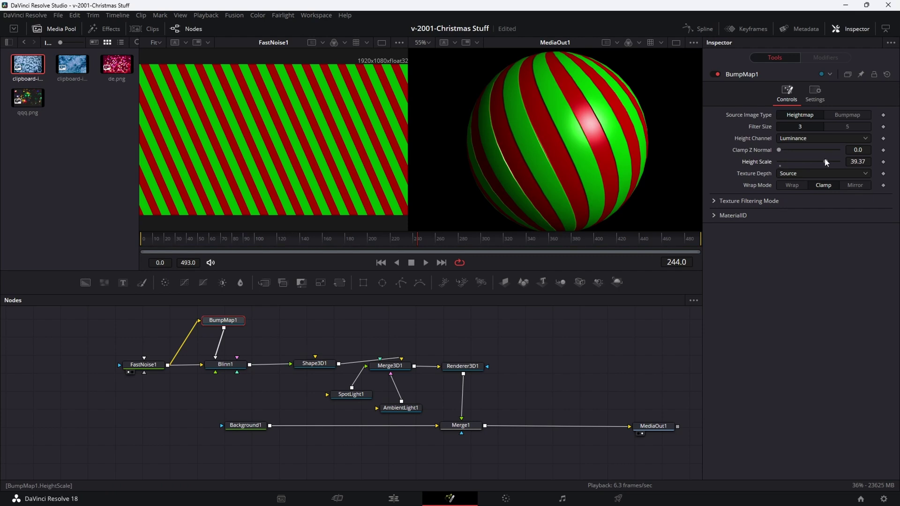
scroll(564, 167, up, 4)
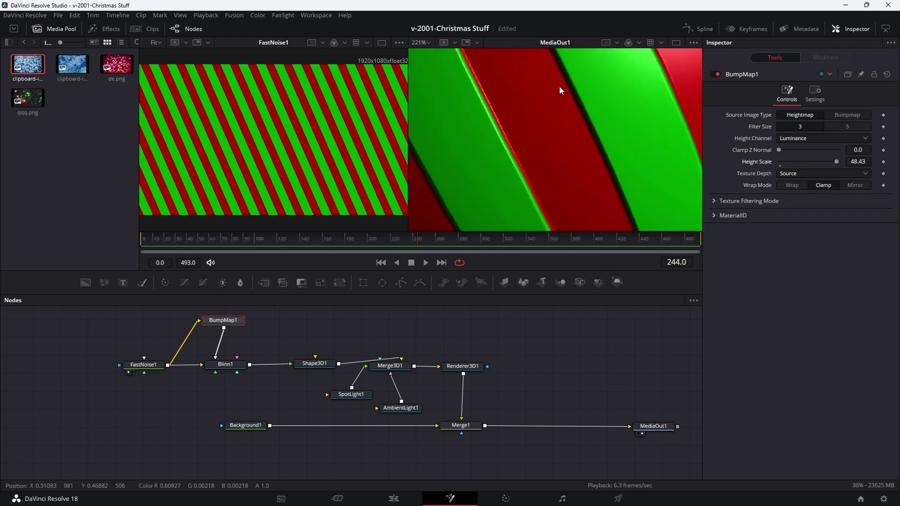
scroll(559, 86, down, 2)
scroll(584, 115, down, 3)
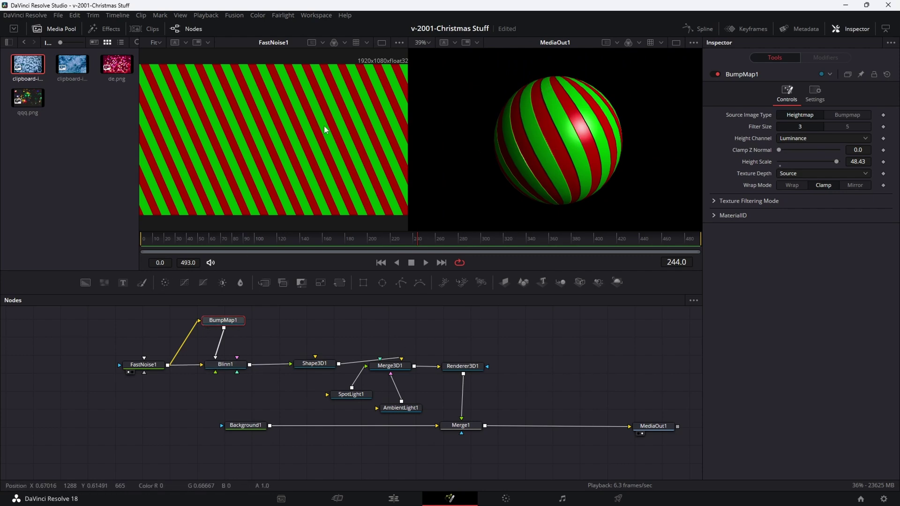
Animate FastNoise1's gradient Offset from 0 at frame 0 to a higher value at frame 109, and play back the moving stripes
drag(149, 367, 140, 370)
click(139, 369)
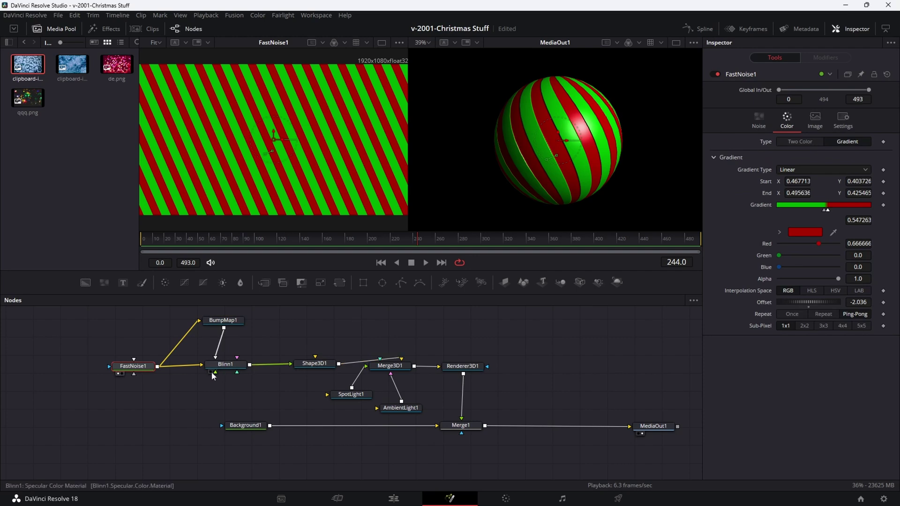
key(Home)
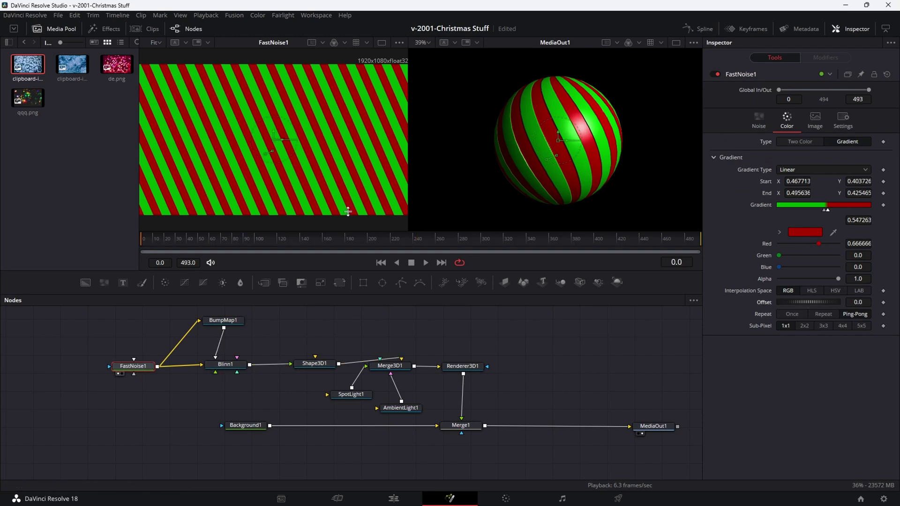
click(883, 303)
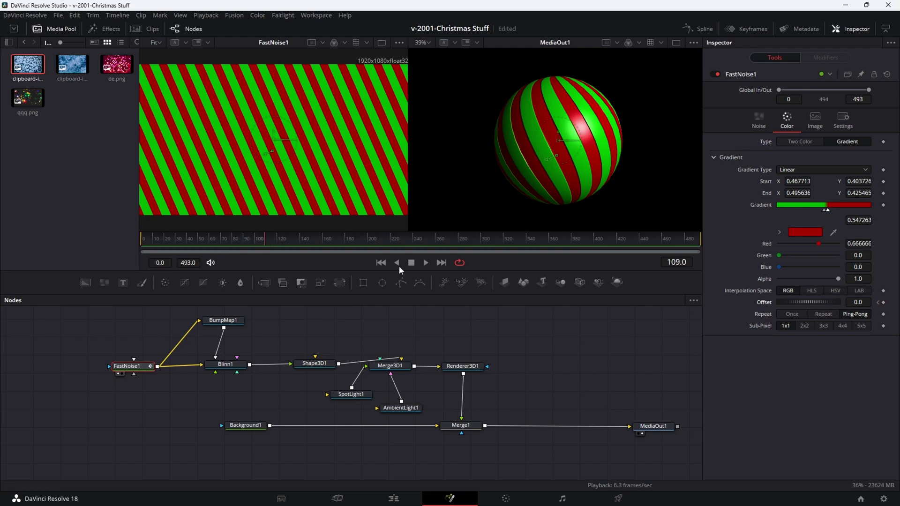
drag(786, 302, 887, 299)
click(161, 241)
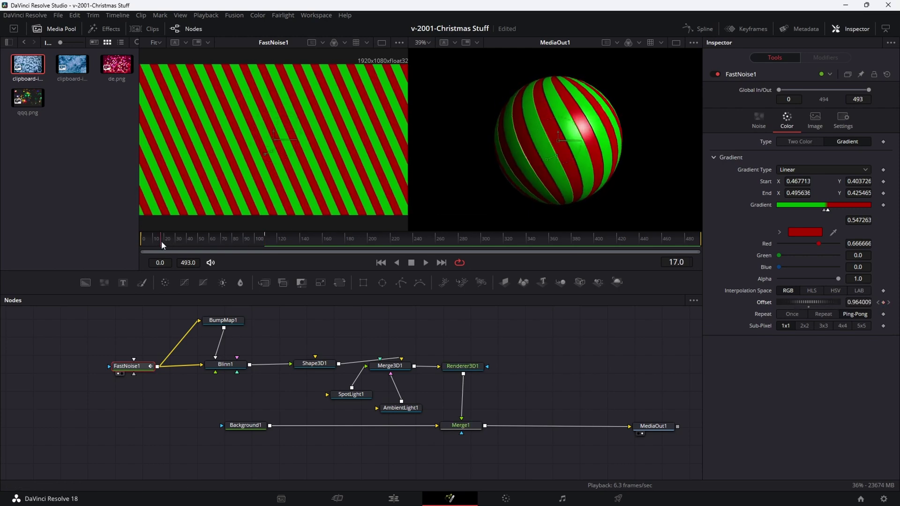
key(space)
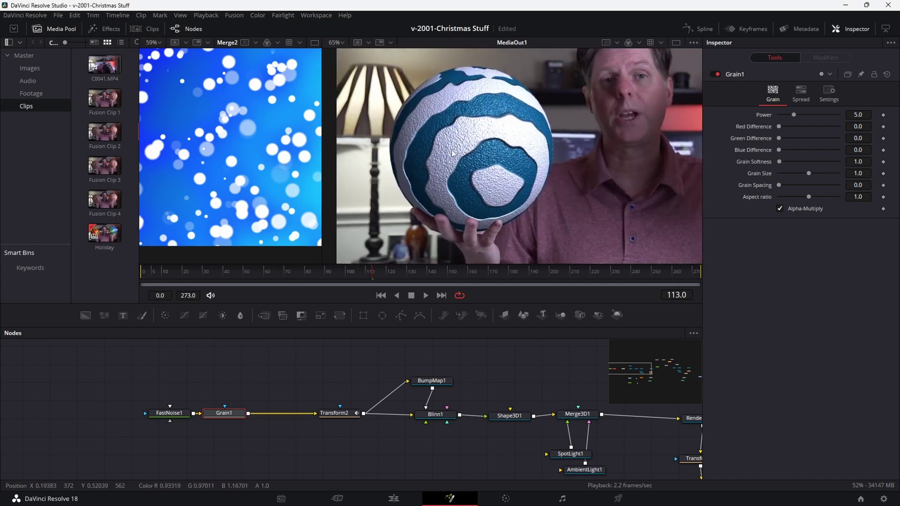
Compare the blue and white ornament's surface texture in the finished composition with the Grain1 node disabled and enabled
drag(224, 418, 242, 415)
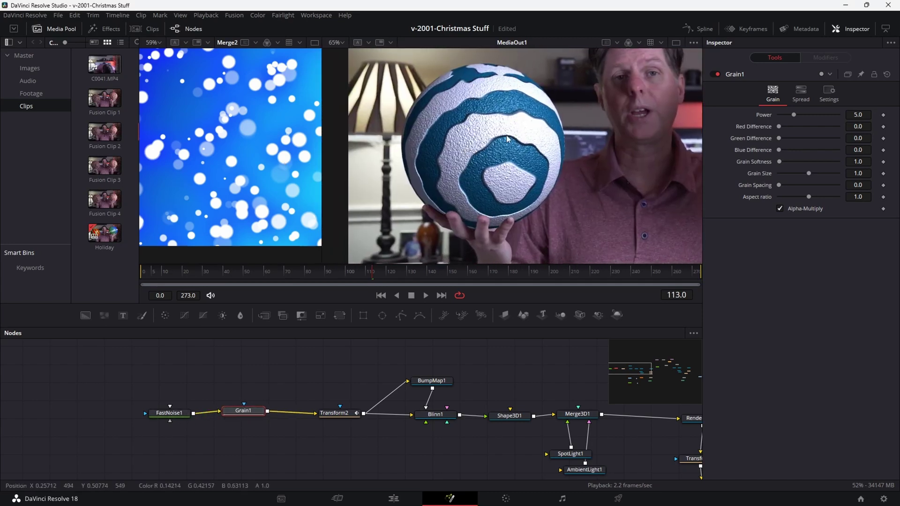
scroll(486, 137, down, 3)
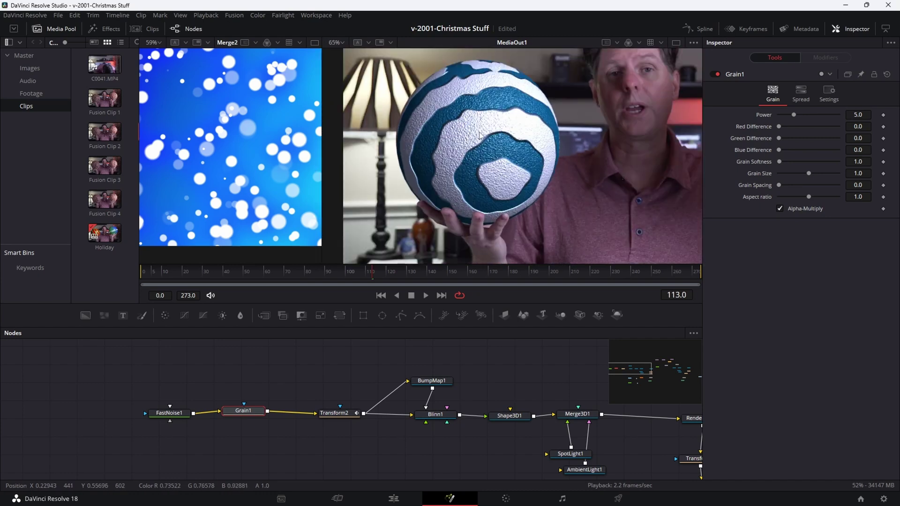
click(716, 74)
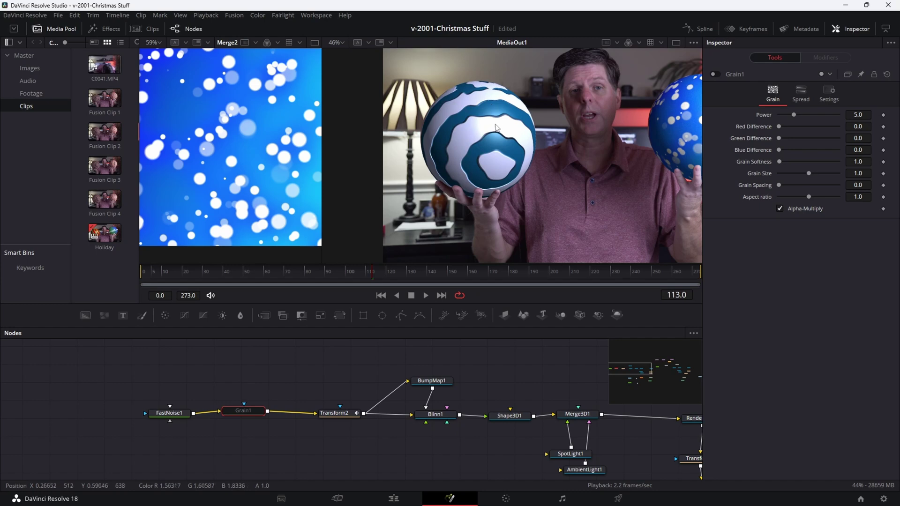
drag(251, 414, 257, 414)
key(ctrl+p)
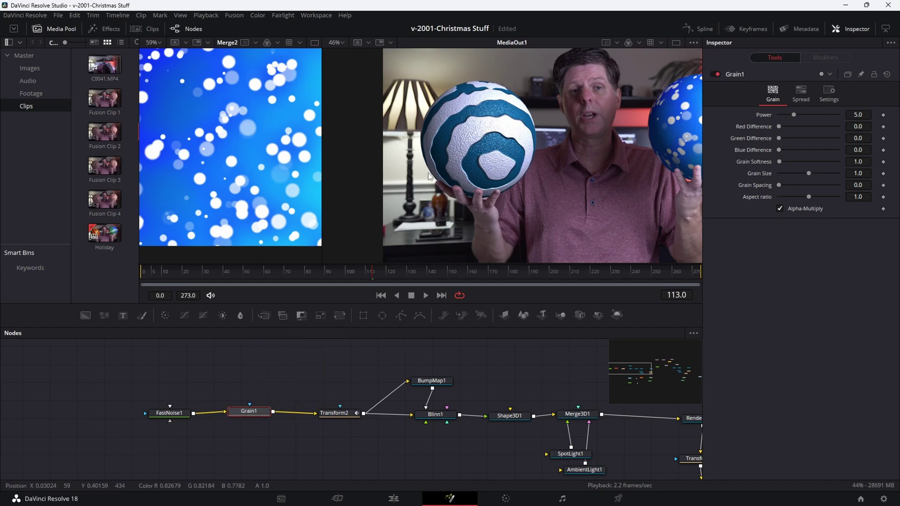
drag(678, 362, 450, 349)
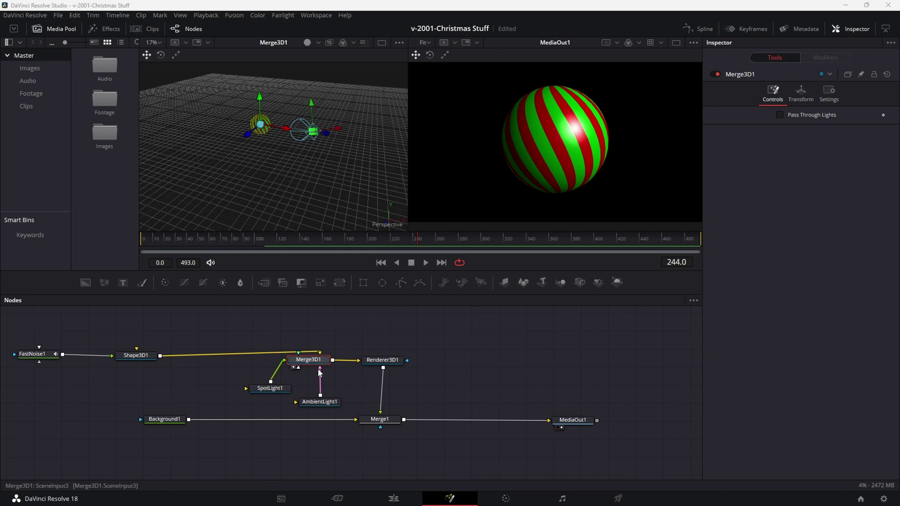
Show Merge3D1 in the first viewer and examine the ornament and lights in the Perspective, Front and Top views
key(1)
key(1)
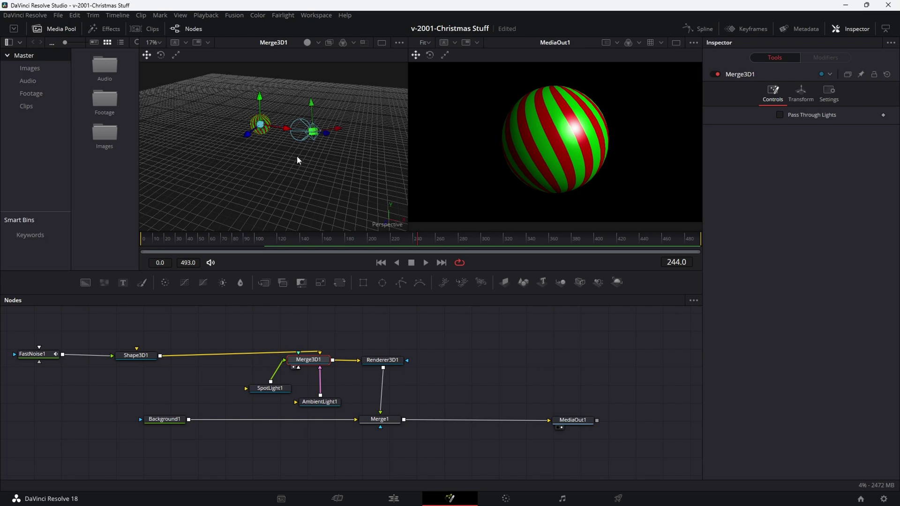
drag(267, 170, 298, 142)
scroll(296, 137, up, 3)
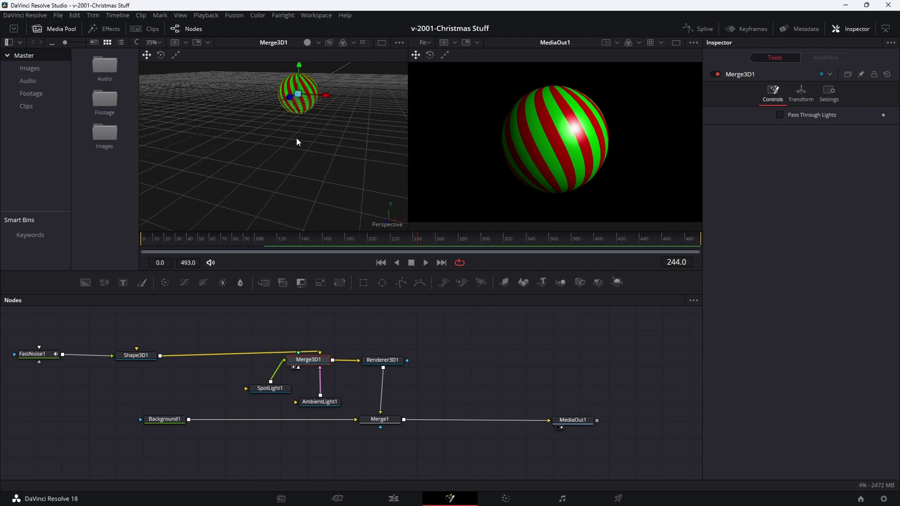
scroll(296, 137, down, 8)
scroll(293, 141, up, 5)
right_click(384, 165)
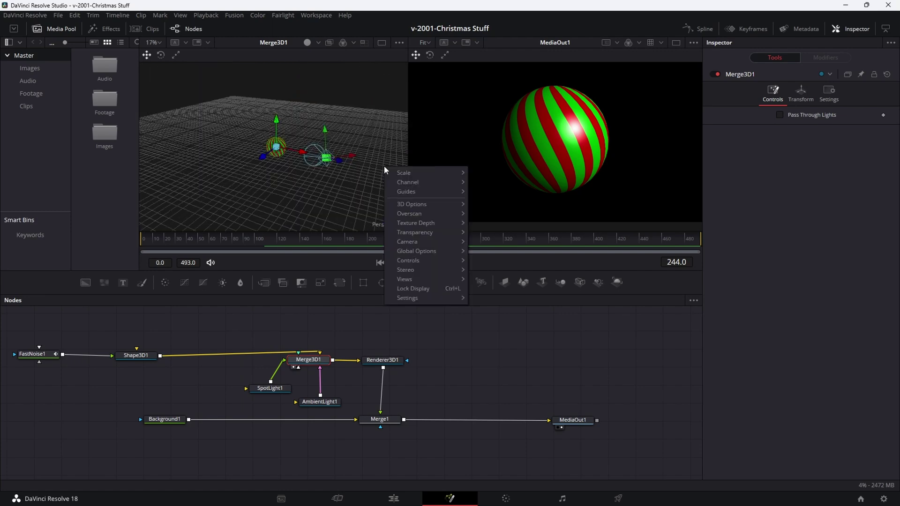
right_click(381, 223)
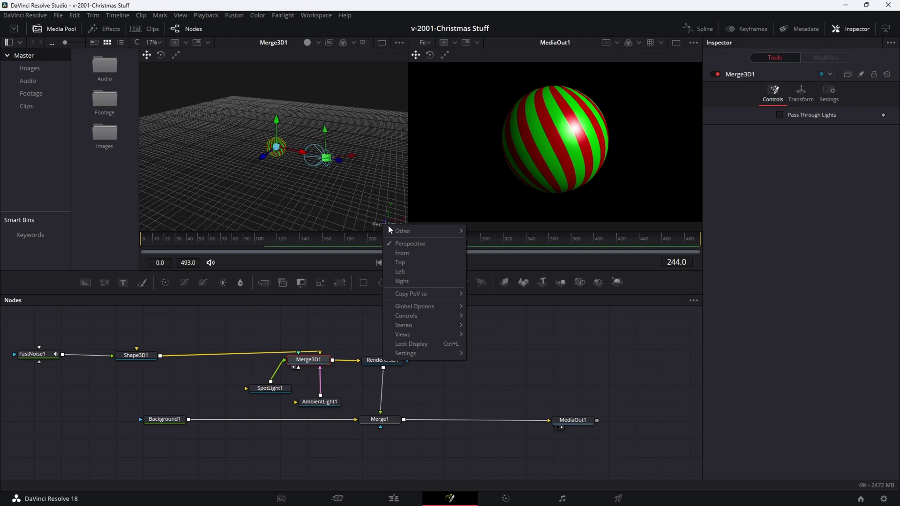
click(399, 253)
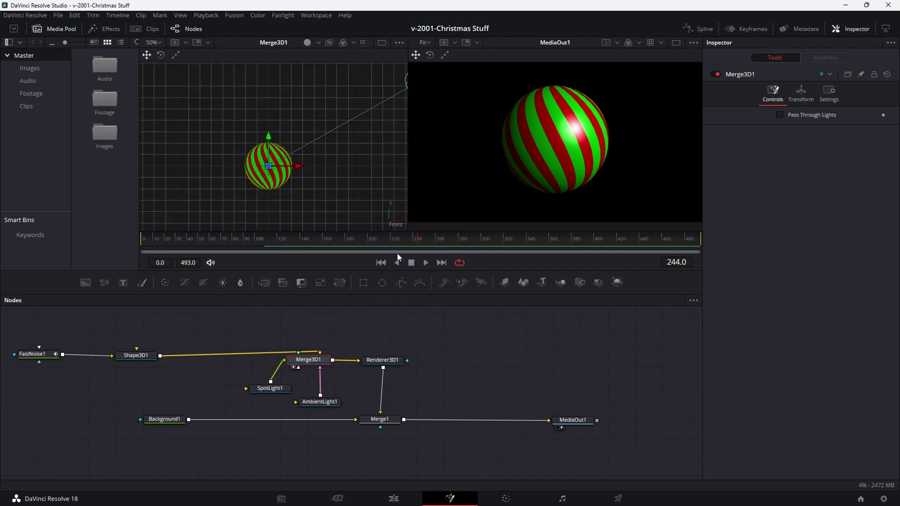
right_click(392, 232)
click(410, 264)
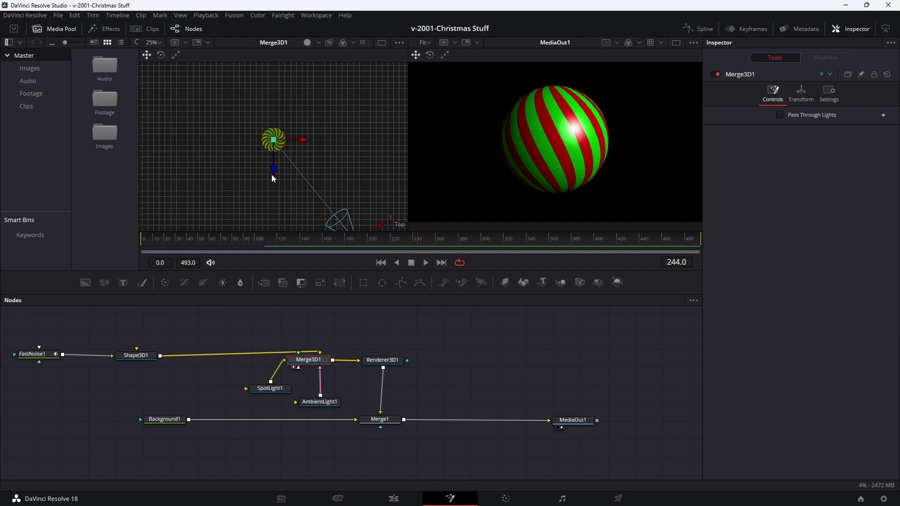
scroll(271, 174, up, 4)
Add a Text 3D node above Merge3D1 in the node graph and enter the text "HAPPY HOLIDAYS"
drag(395, 319, 407, 365)
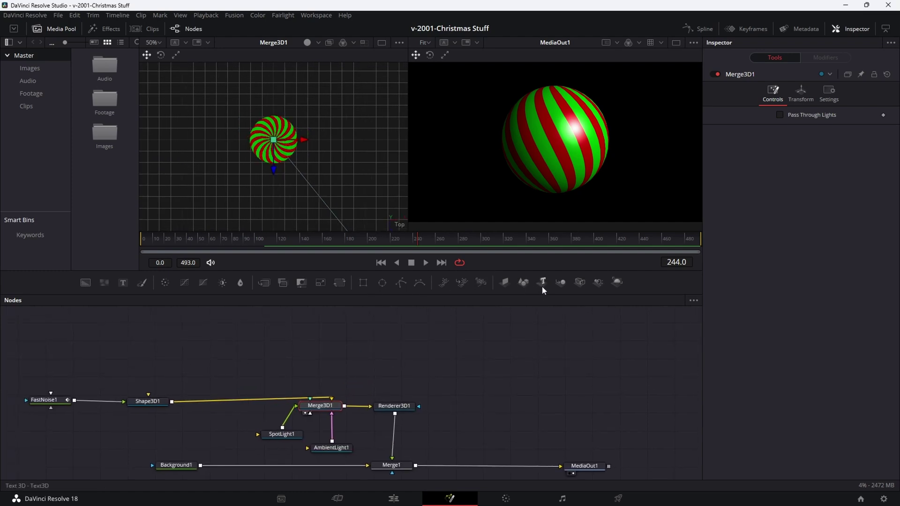
drag(543, 288, 309, 338)
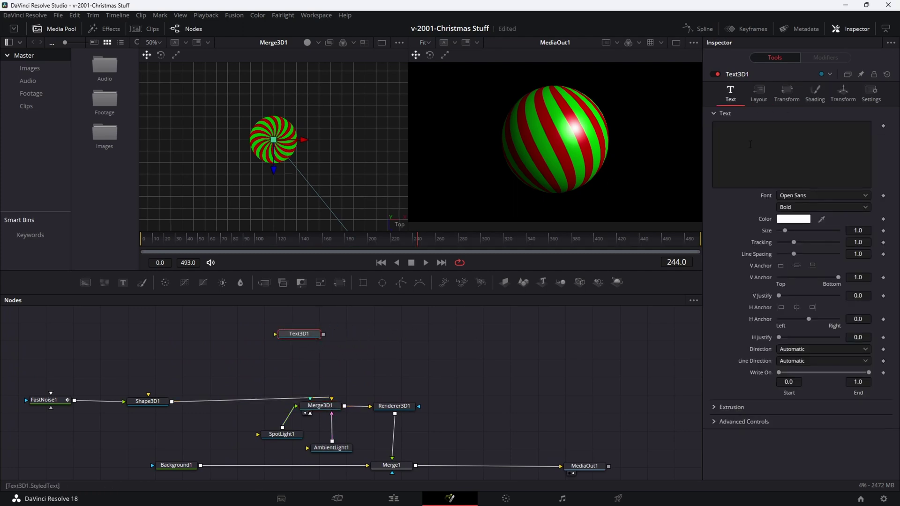
click(750, 145)
text(HAPPY H)
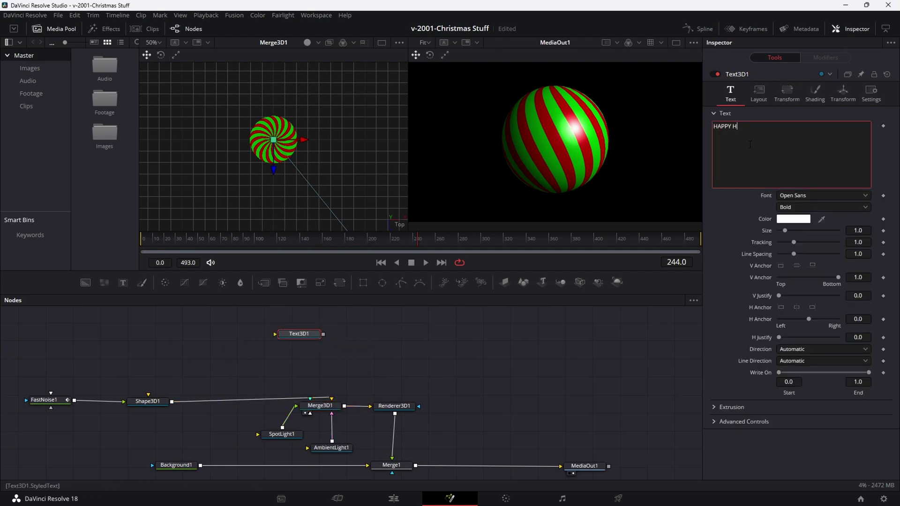
text(OLIDAYS)
Connect Text3D1 to Merge3D1 and look at the text and sphere from above in the Perspective view
drag(784, 230, 800, 231)
click(283, 184)
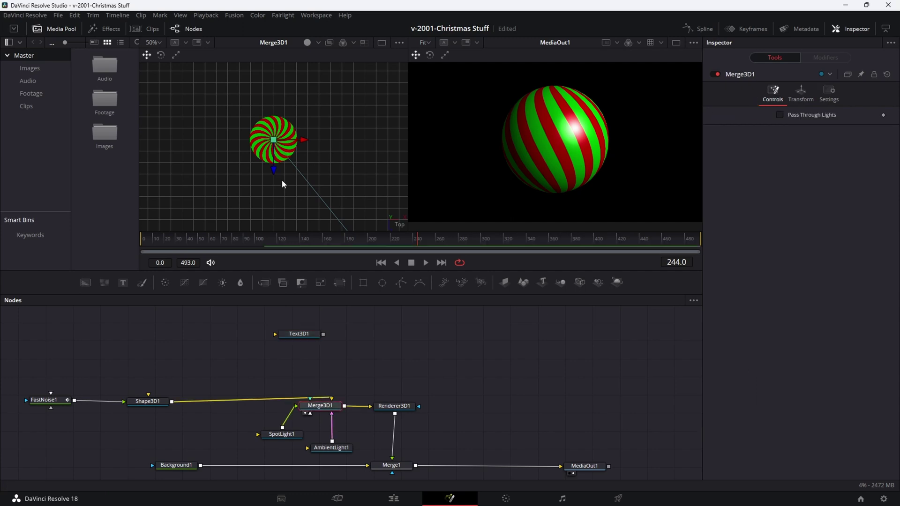
drag(323, 334, 327, 411)
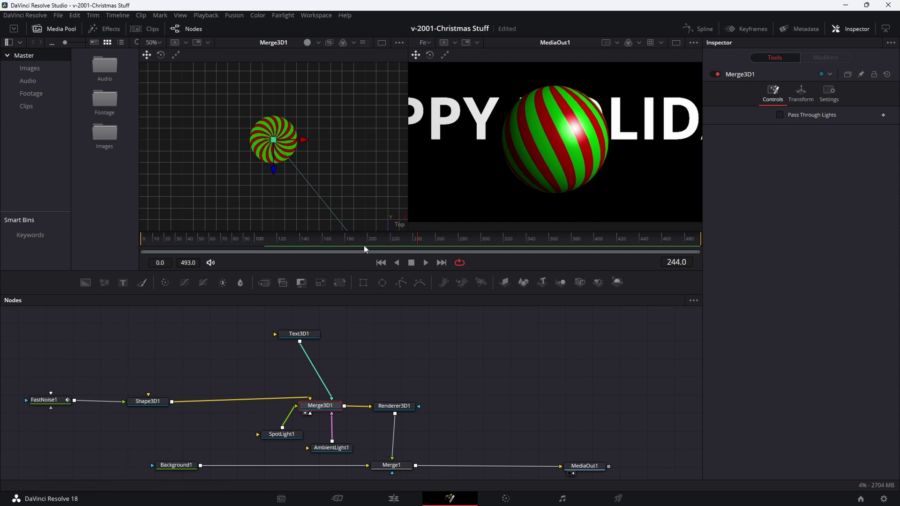
right_click(403, 231)
click(426, 248)
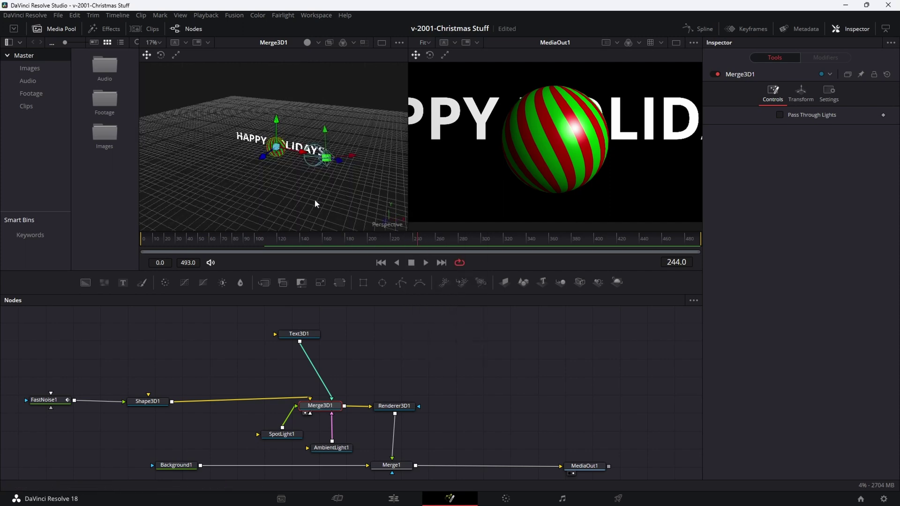
mouse_move(334, 167)
mouse_down()
mouse_move(379, 203)
mouse_move(322, 225)
mouse_move(319, 163)
mouse_up()
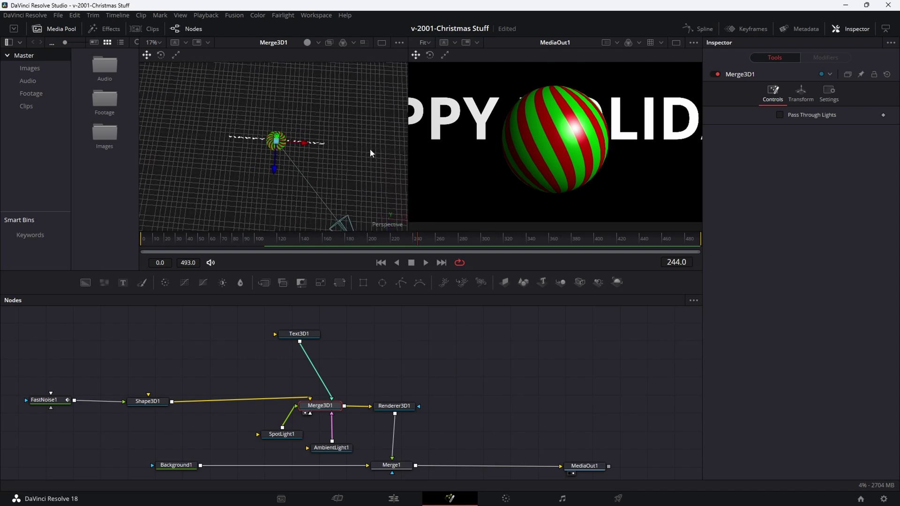
Reduce Text3D1's size to 0.49 and center its vertical anchor so the text lines up with the sphere's middle
click(305, 334)
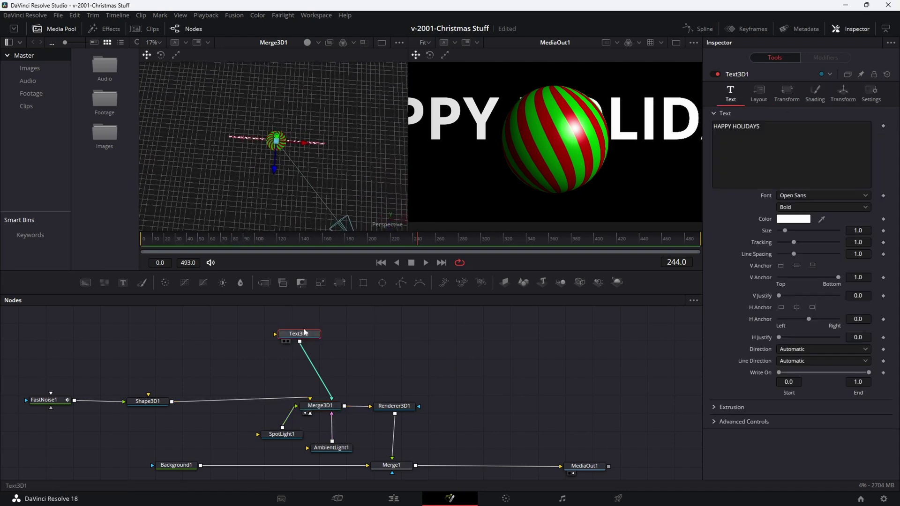
drag(856, 230, 597, 132)
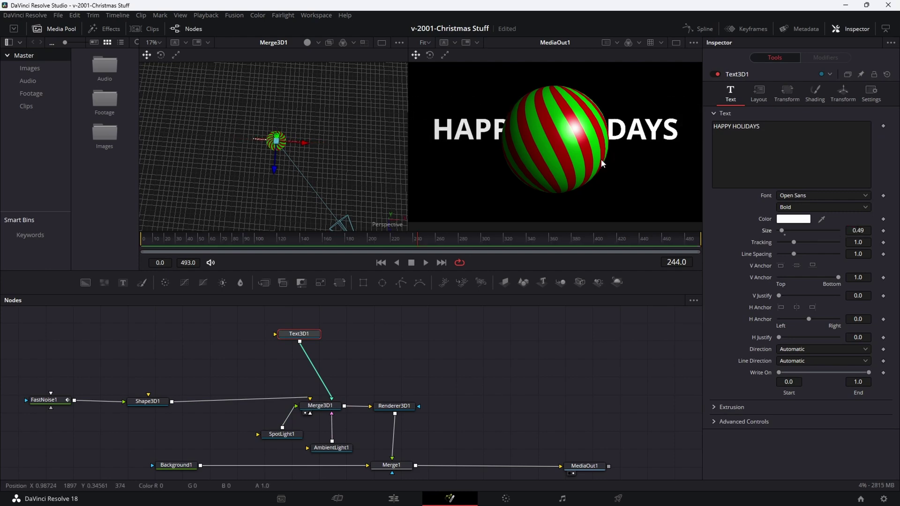
click(796, 265)
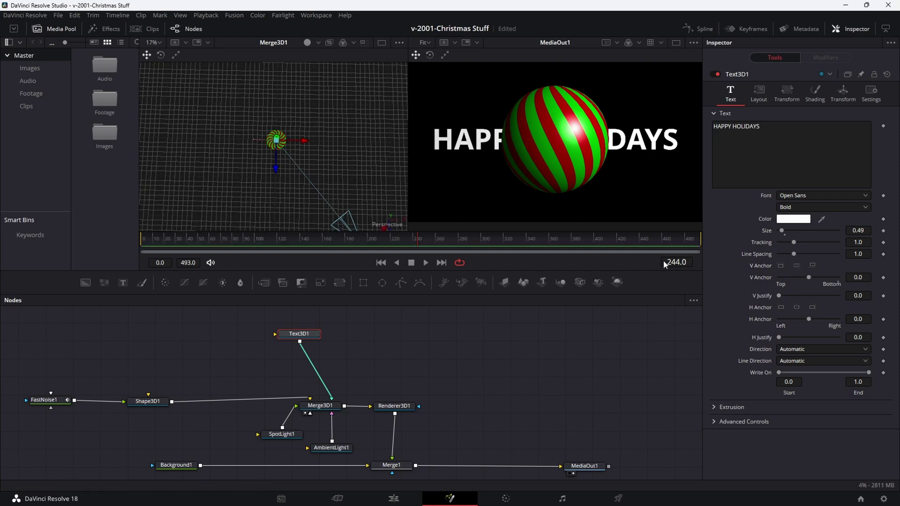
Give the HAPPY HOLIDAYS text an extrusion depth of 0.1386
click(715, 407)
scroll(734, 360, down, 2)
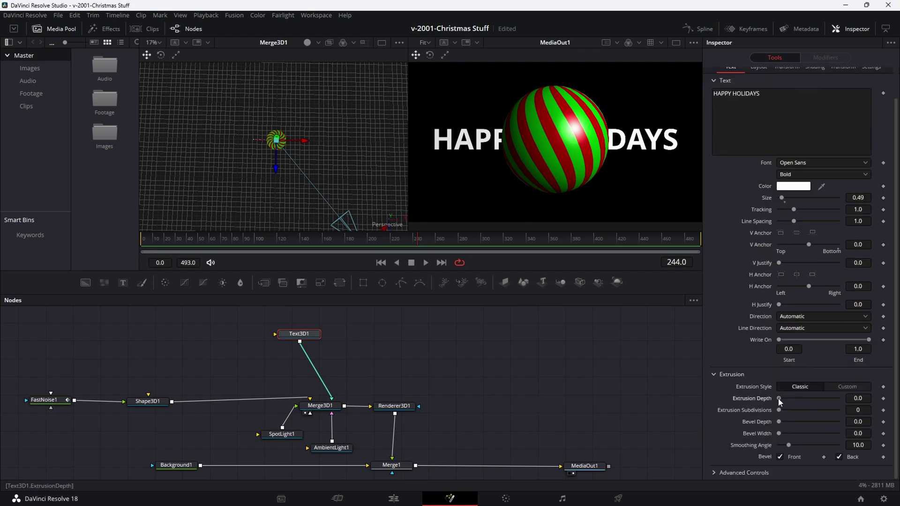
drag(779, 399, 820, 399)
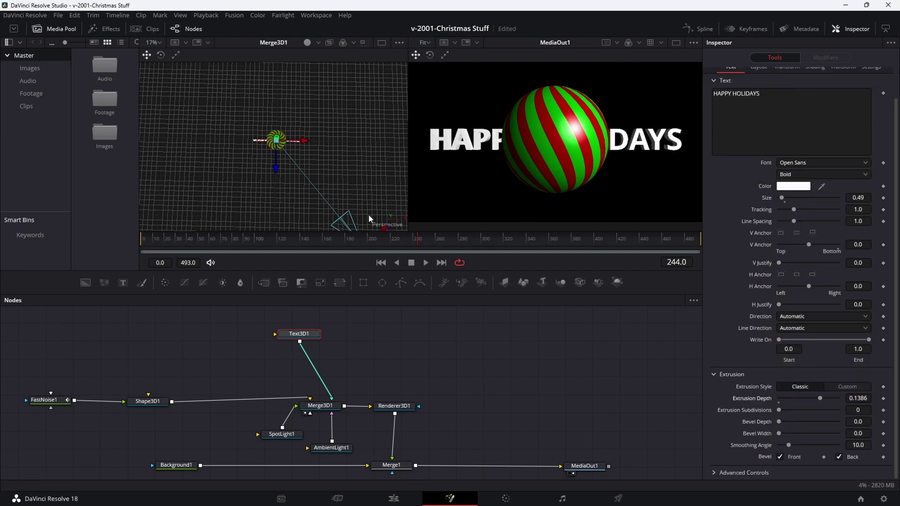
Examine up close how the extruded text passes through the striped sphere from several angles
scroll(301, 167, up, 5)
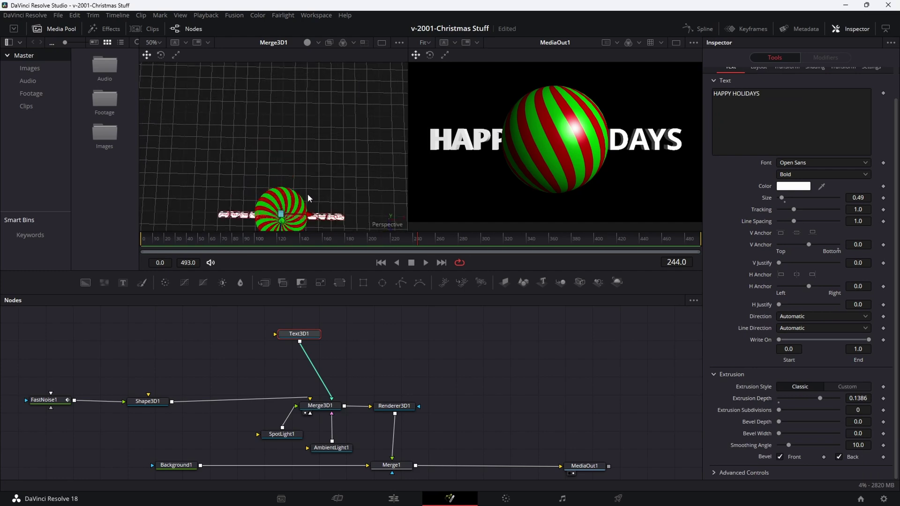
scroll(340, 193, up, 1)
drag(340, 194, 337, 97)
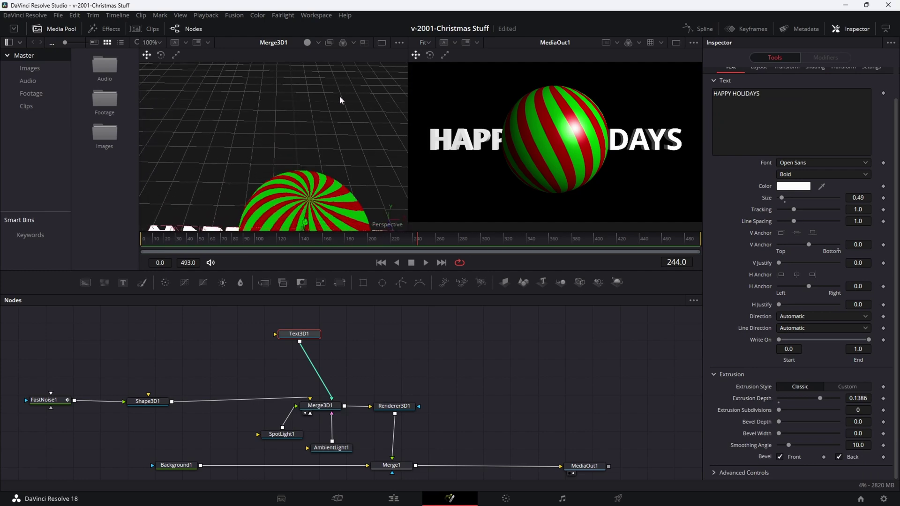
scroll(347, 131, up, 3)
drag(348, 131, 212, 176)
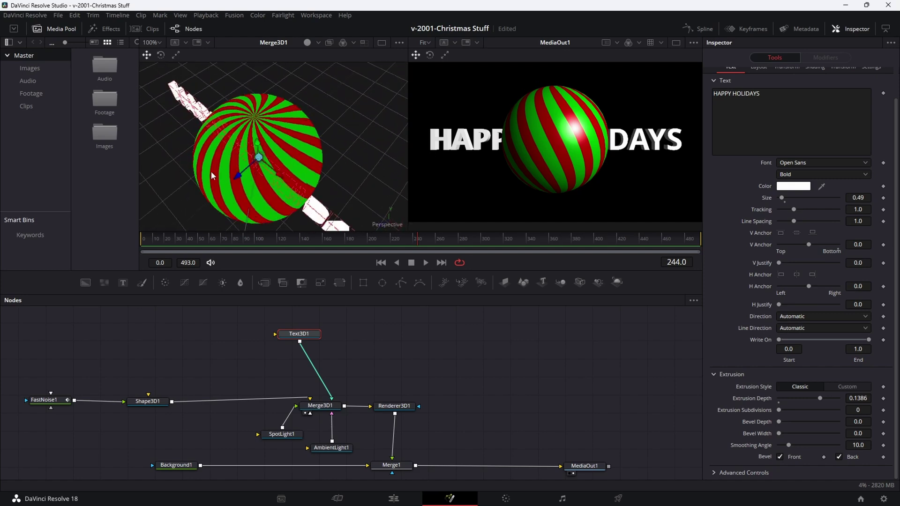
click(222, 206)
drag(223, 206, 312, 172)
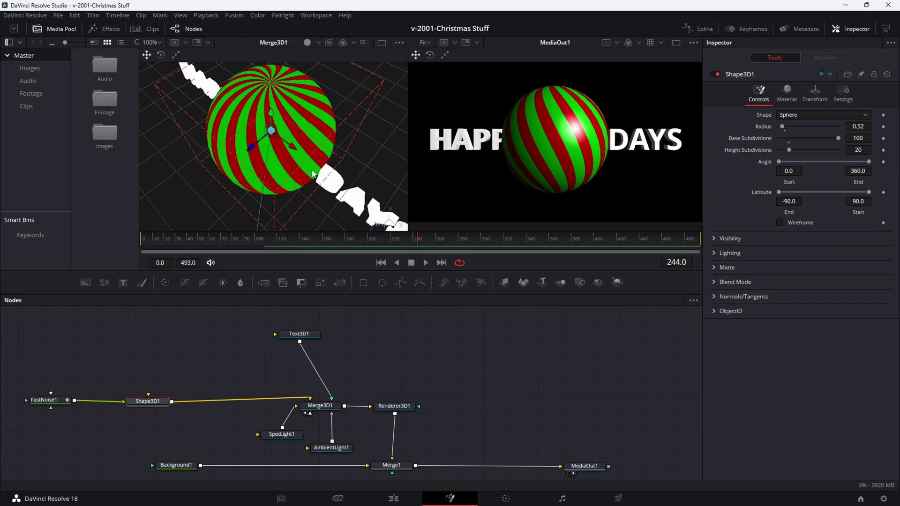
Insert a Transform 3D node after Text3D1 and move the text in front of the sphere, to Z 0.473066
drag(306, 336, 336, 328)
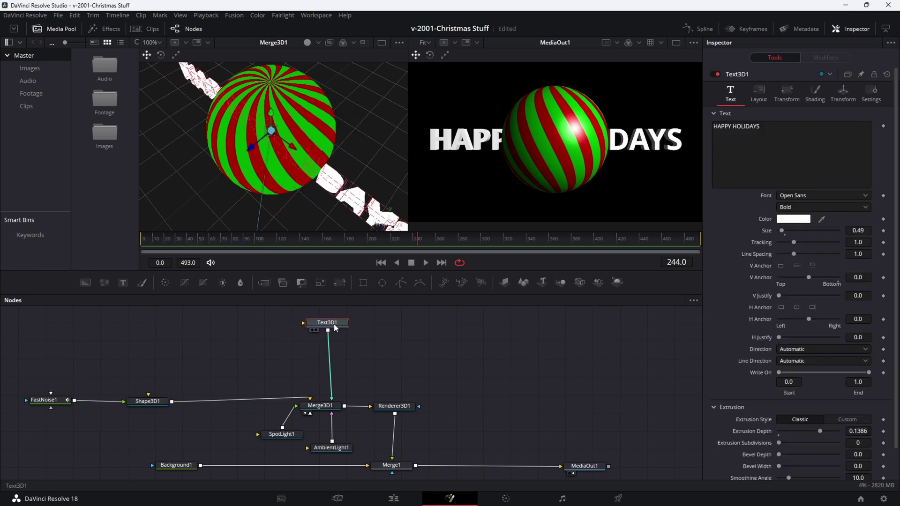
key(shift+space)
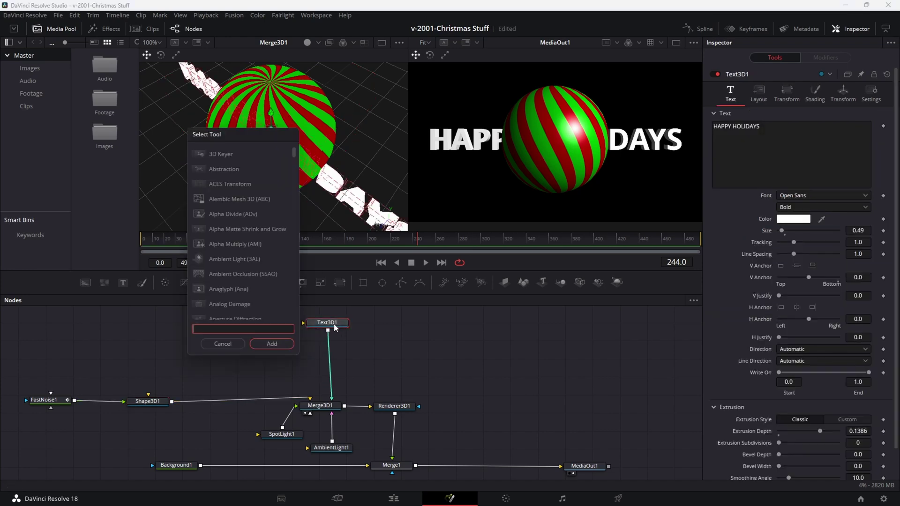
text(trans)
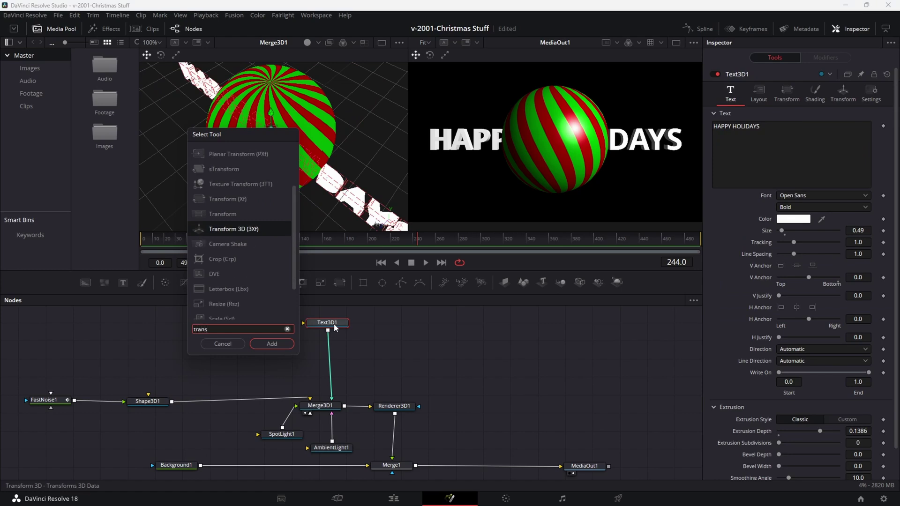
key(Return)
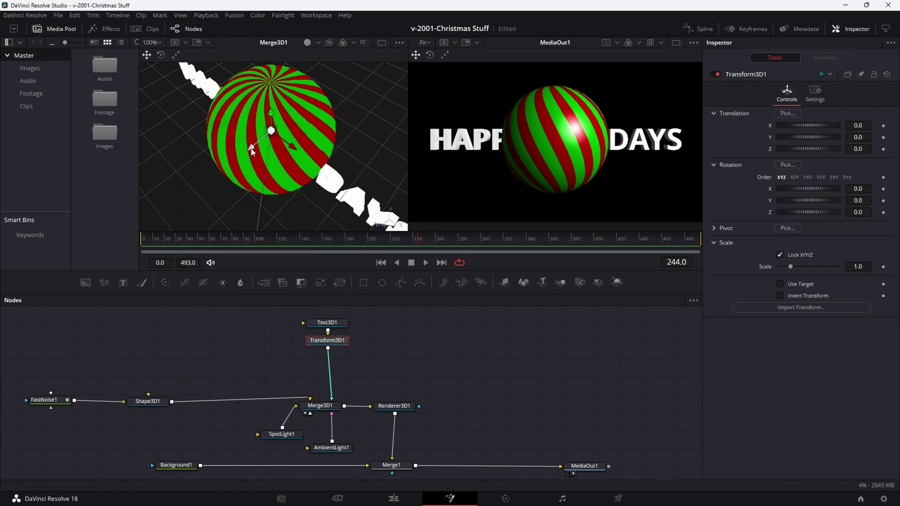
drag(251, 148, 236, 199)
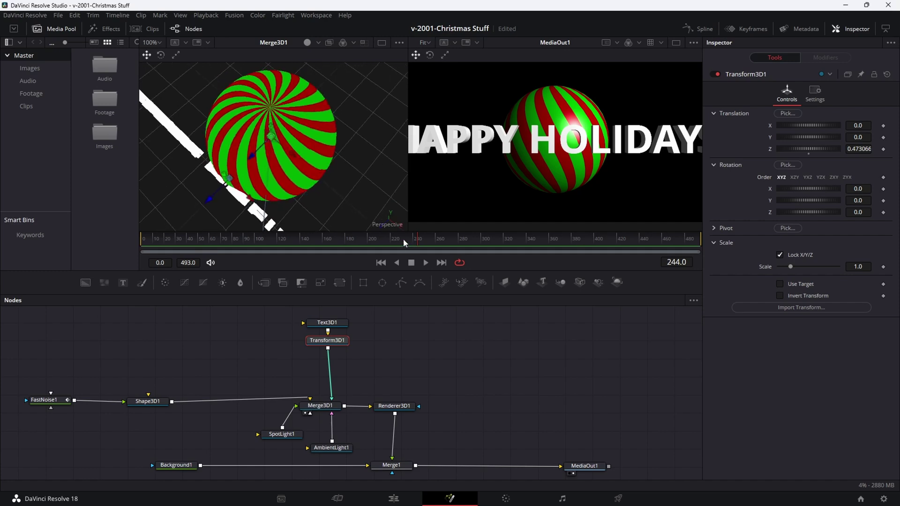
Examine the text's position against the front edge of the sphere in the Top view
right_click(390, 226)
click(423, 261)
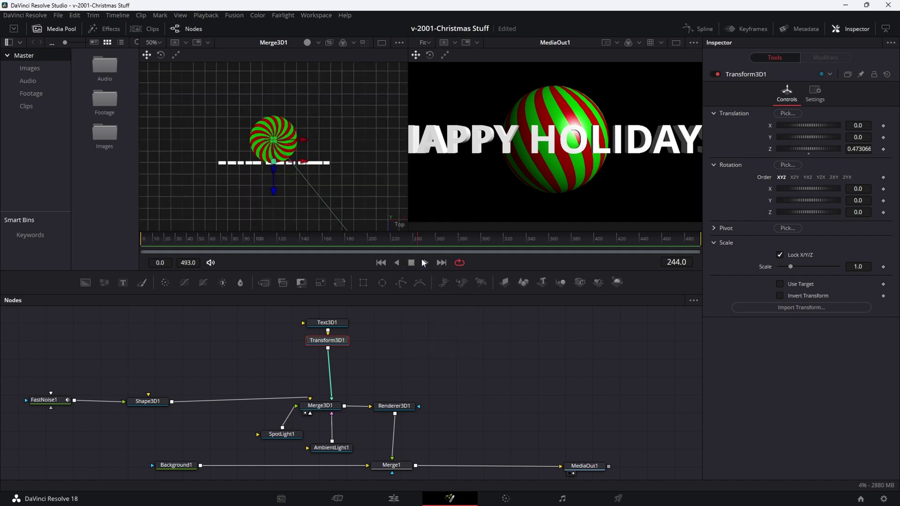
scroll(288, 179, up, 5)
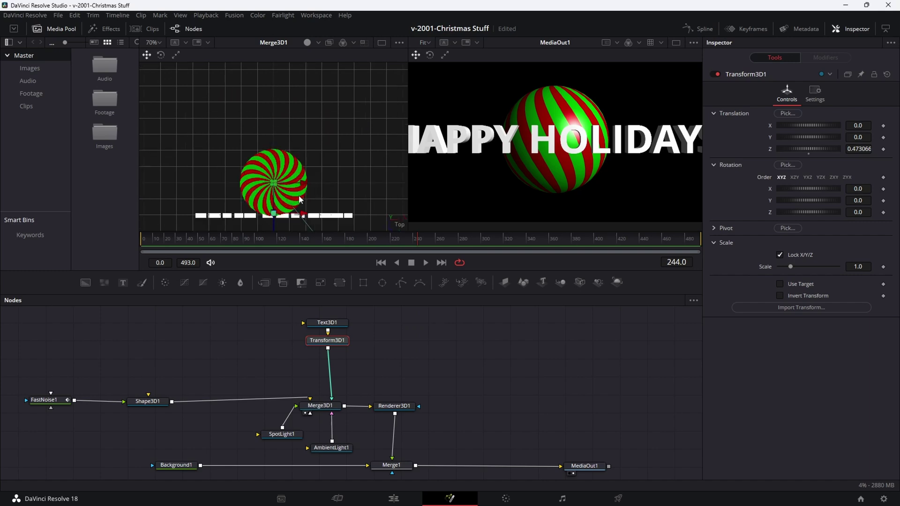
scroll(314, 130, down, 1)
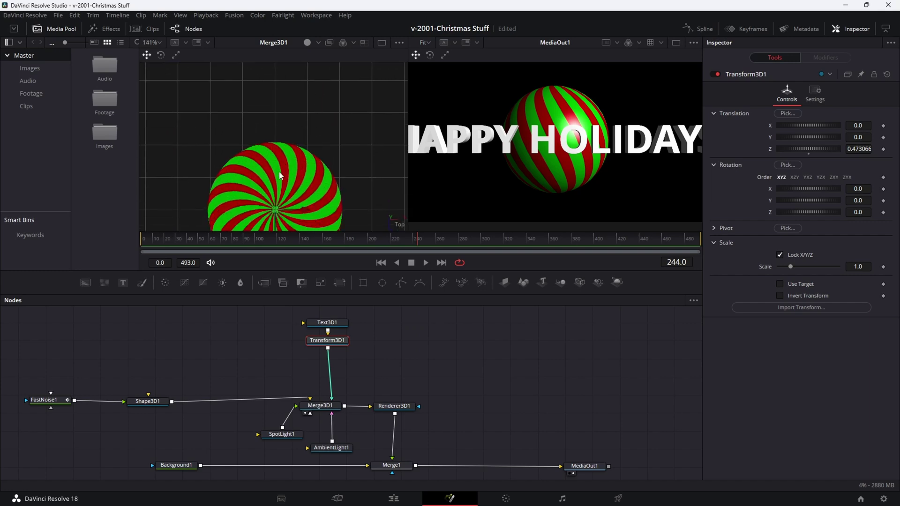
drag(279, 185, 291, 115)
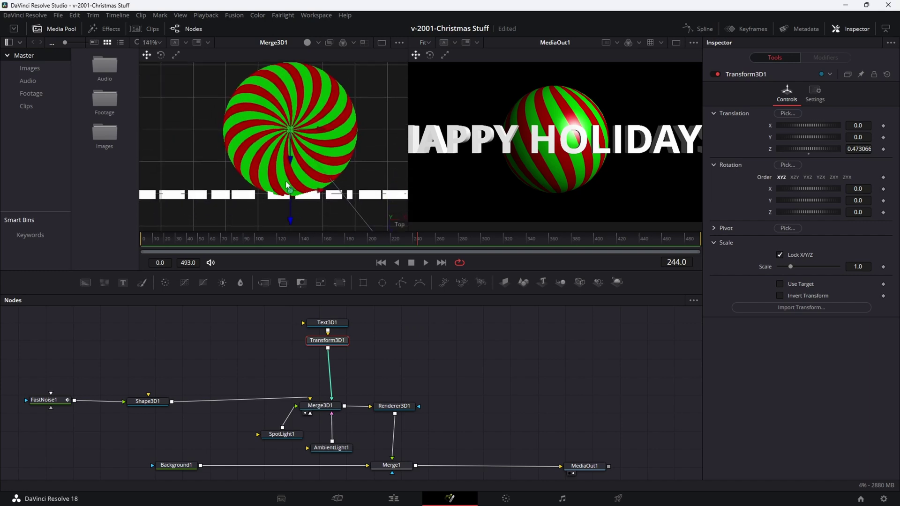
drag(334, 175, 297, 177)
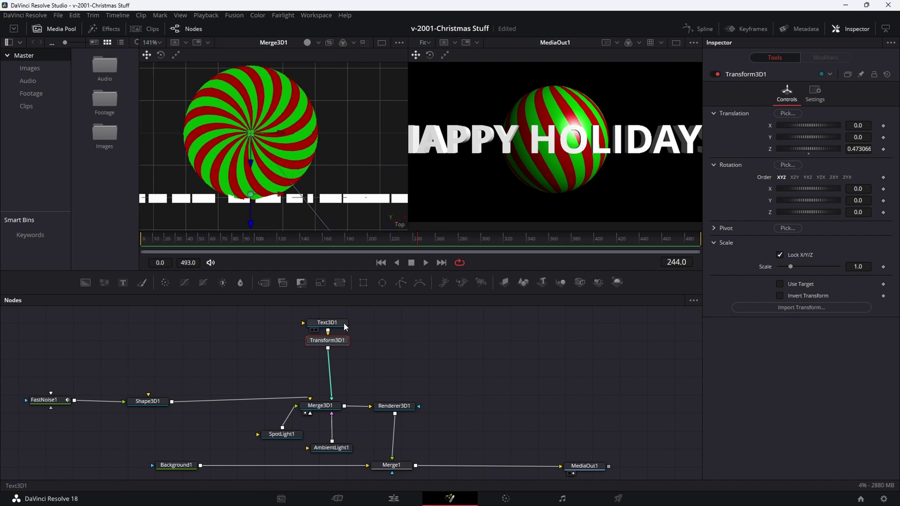
Set Text3D1's size to 0.36 so the whole greeting fits within the frame
click(328, 323)
double_click(858, 230)
text(0.35)
key(Return)
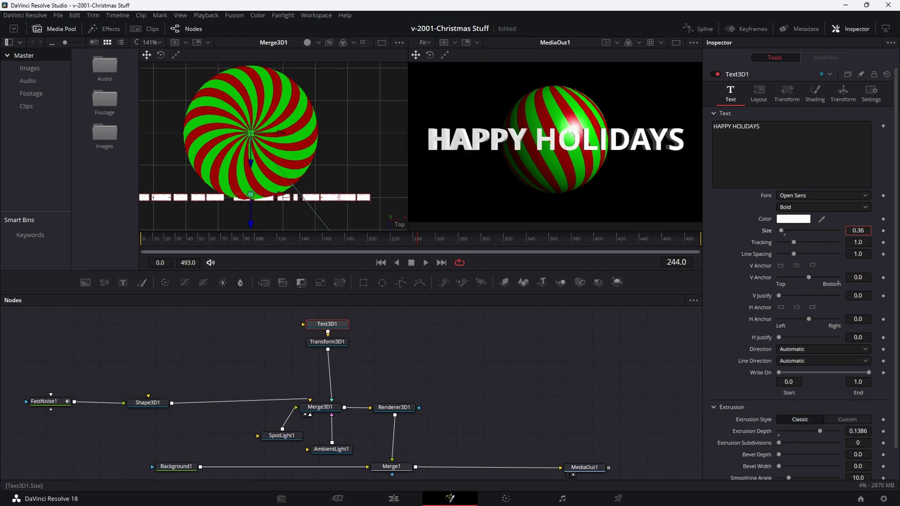
key(BackSpace)
text(6)
key(Return)
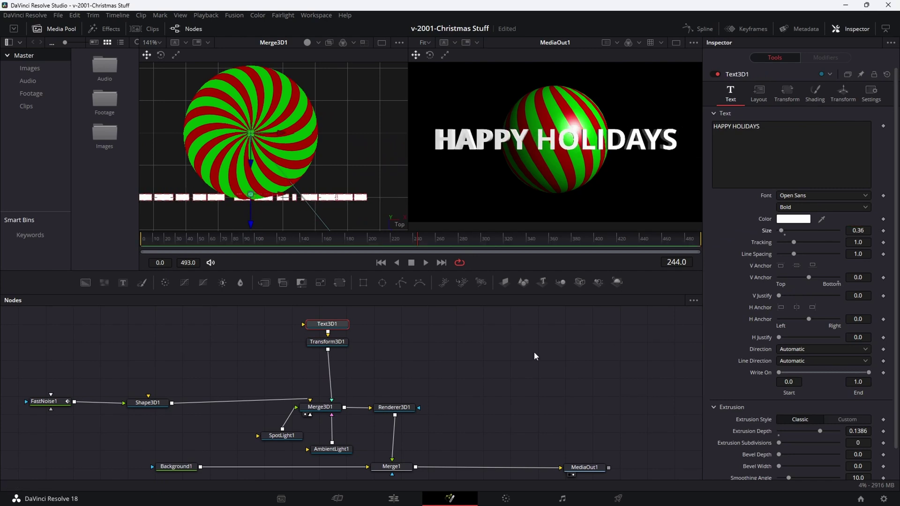
Insert a Bender 3D node after Transform3D1 in the text branch
click(332, 343)
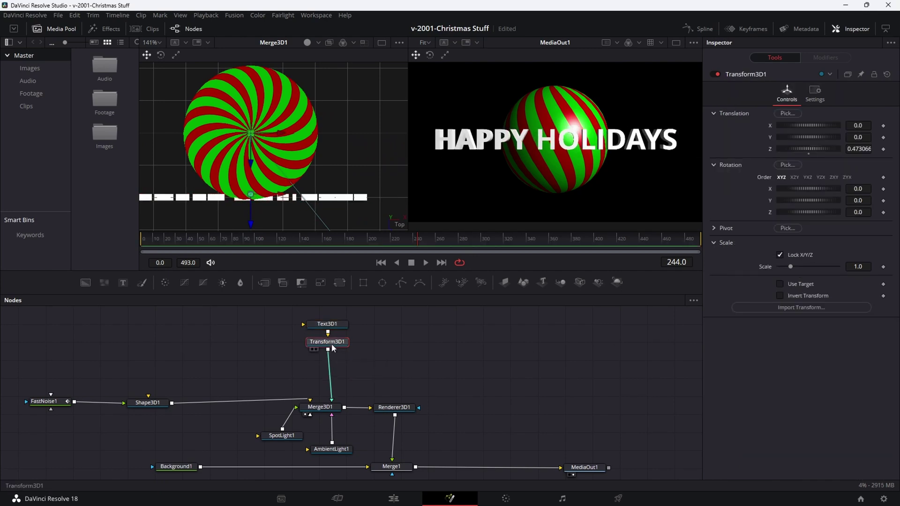
key(shift+space)
text(trans)
key(BackSpace)
key(BackSpace)
key(BackSpace)
key(BackSpace)
key(BackSpace)
text(ben)
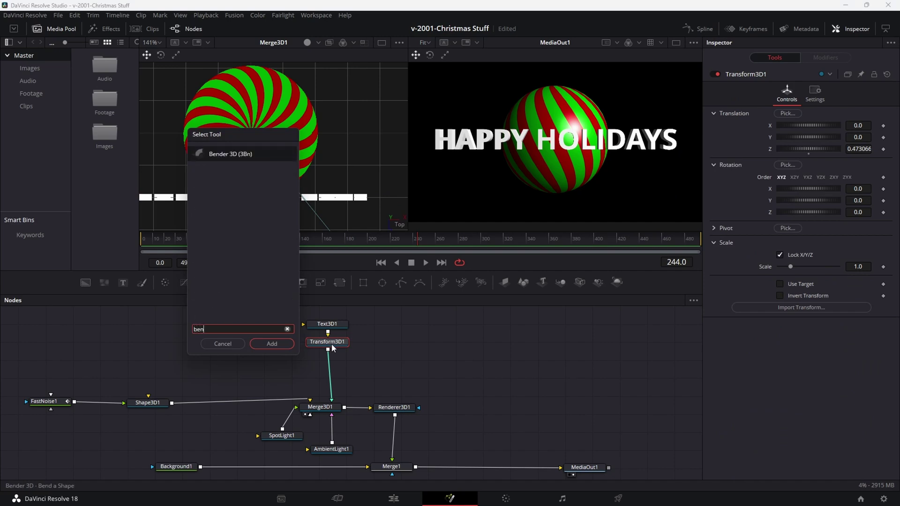
key(Return)
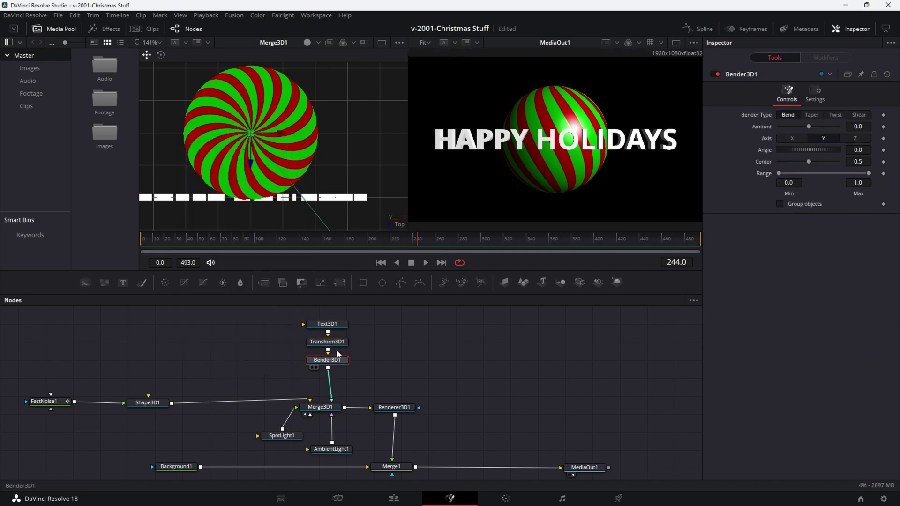
Try bending the ungrouped text by -0.02 on the X axis, and reset Bender3D1 to its defaults
drag(334, 170, 342, 156)
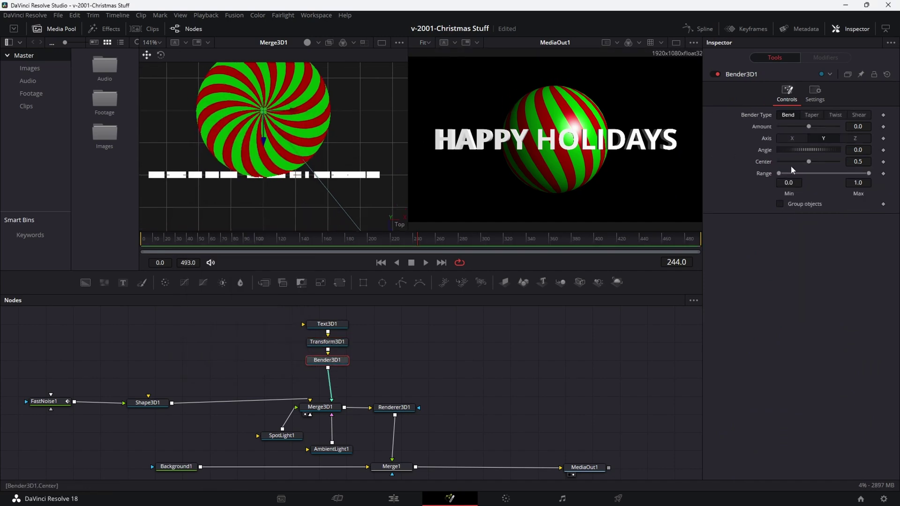
mouse_move(810, 126)
mouse_down()
mouse_move(800, 123)
mouse_move(834, 123)
mouse_move(799, 126)
mouse_move(827, 124)
mouse_move(808, 126)
mouse_up()
click(799, 139)
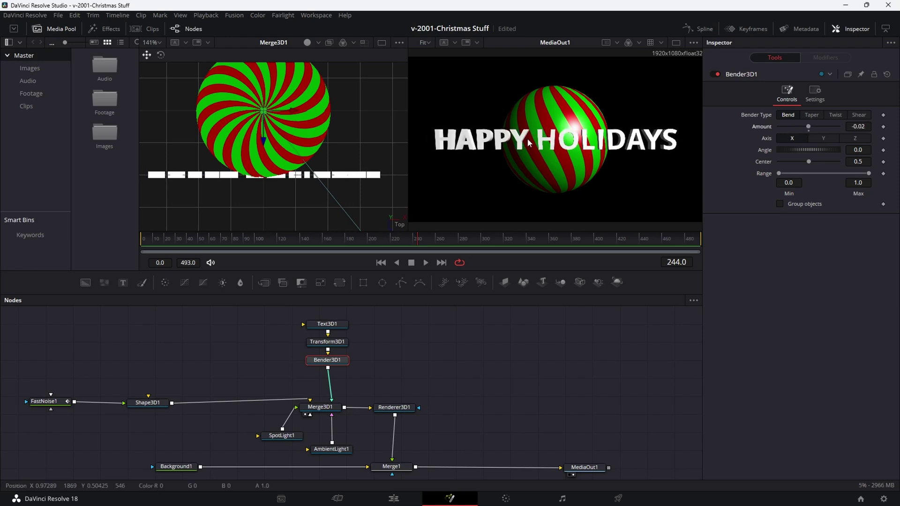
click(888, 76)
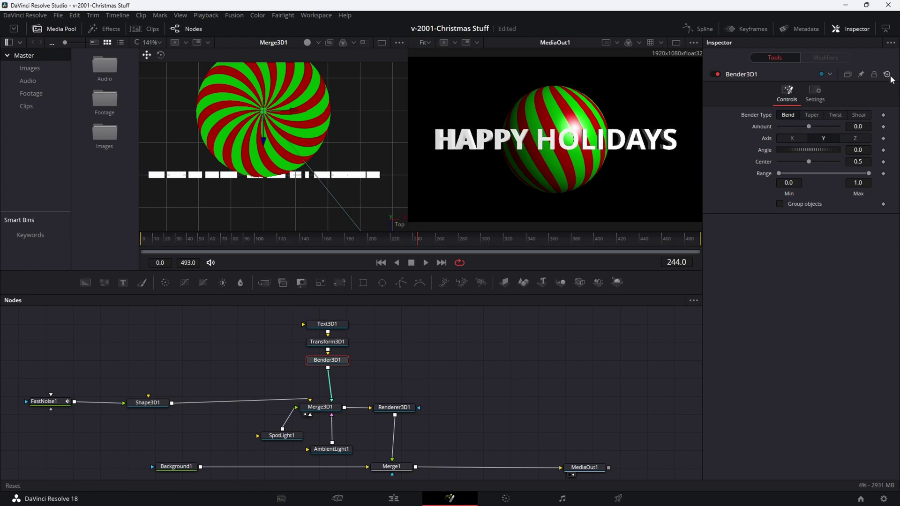
Turn on Group objects and set Bender3D1's axis to X, trying an amount of -0.05 and resetting it to 0
click(781, 204)
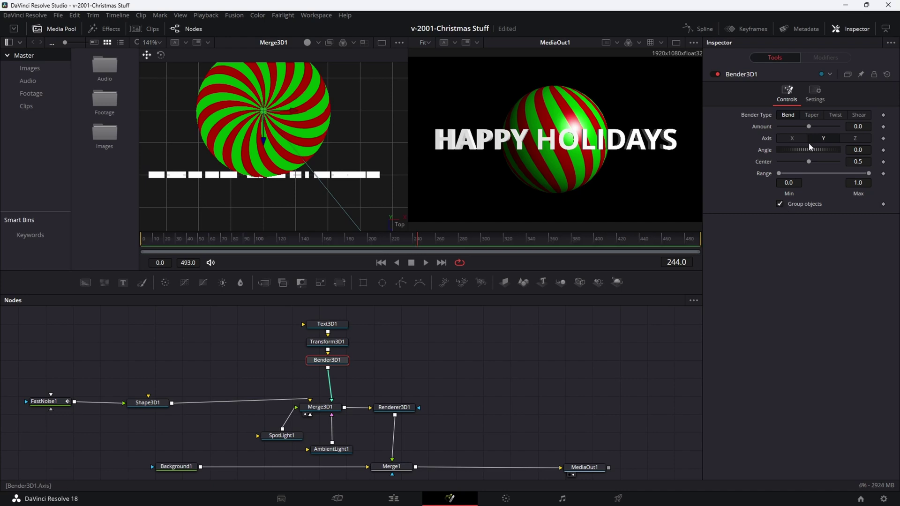
mouse_move(811, 126)
mouse_down()
mouse_move(798, 124)
mouse_move(829, 128)
mouse_move(796, 128)
mouse_move(807, 131)
mouse_up()
click(792, 140)
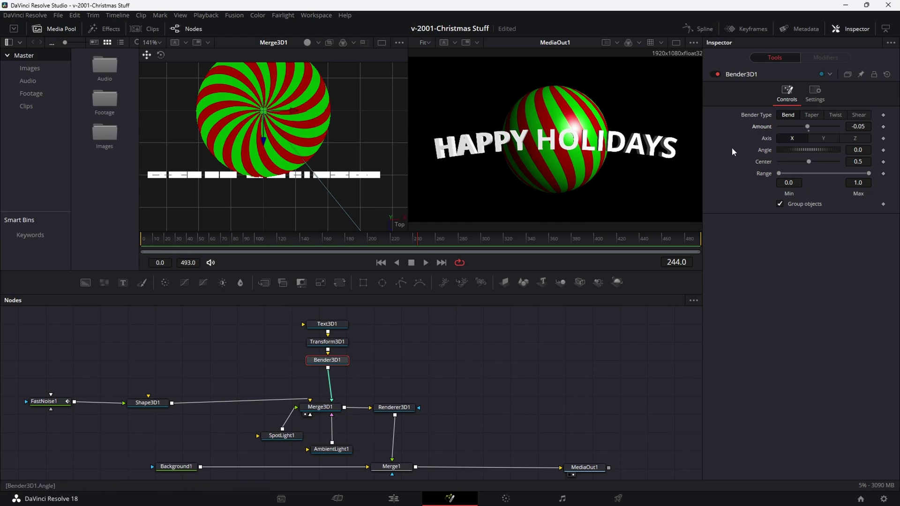
double_click(764, 128)
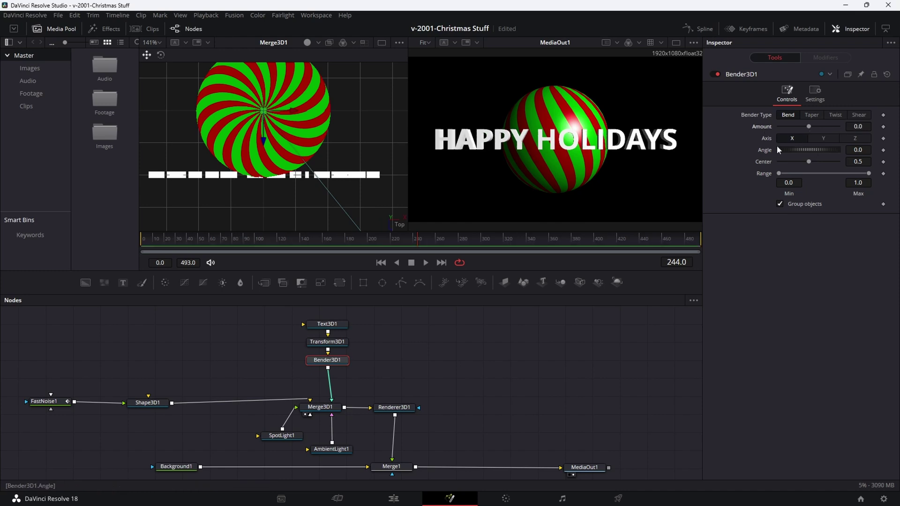
Set Bender3D1's angle to 90 and its amount to -0.572 so the text wraps around the sphere
click(858, 150)
text(90)
key(Return)
drag(809, 126, 805, 129)
drag(802, 129, 792, 126)
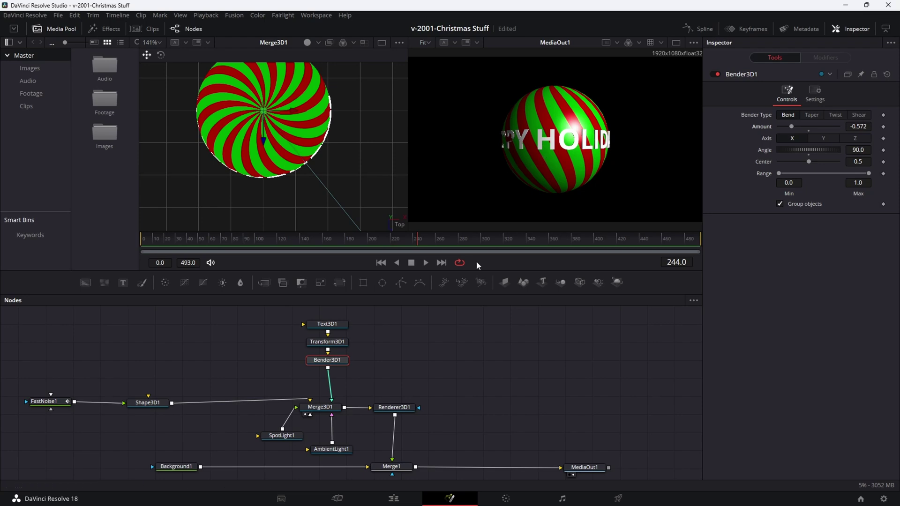
Set Text3D1's extrusion depth to 0.2 so the letters stand out from the sphere
click(332, 328)
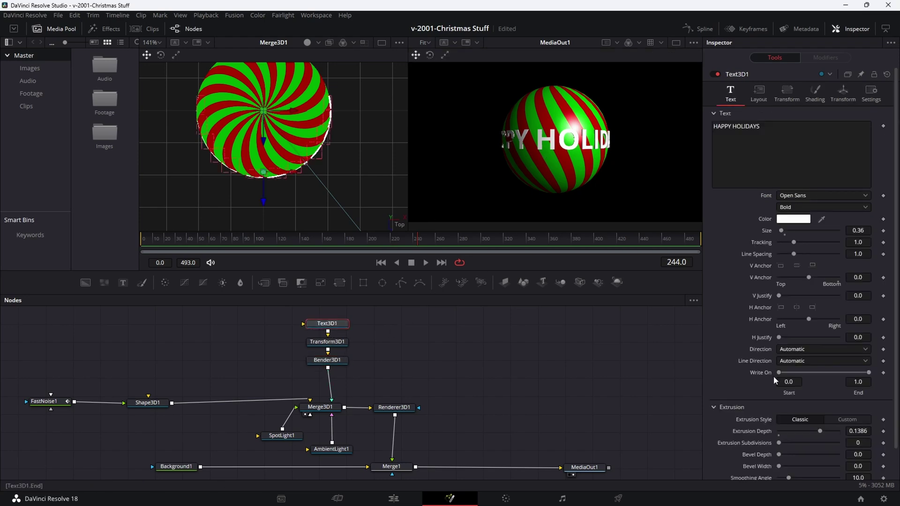
click(328, 341)
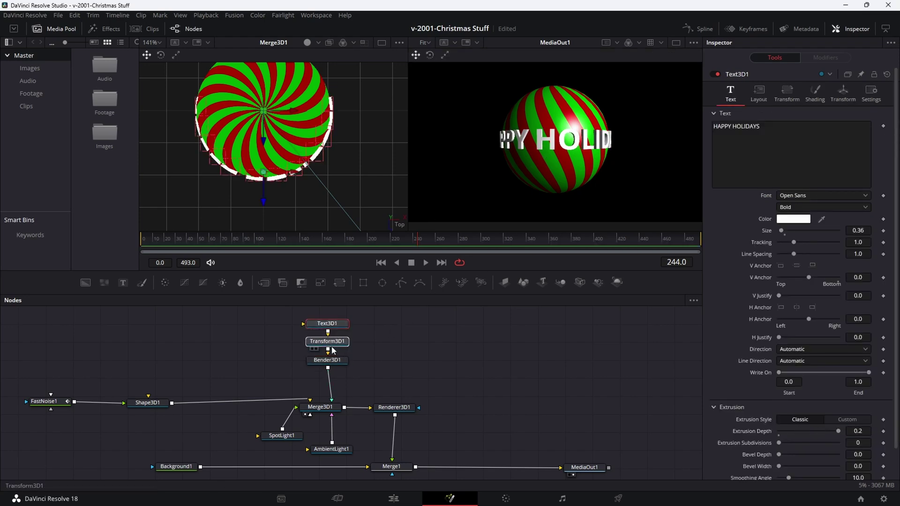
Set Bender3D1's bend amount to -0.563 and inspect the wrapped text in the Perspective view
click(327, 361)
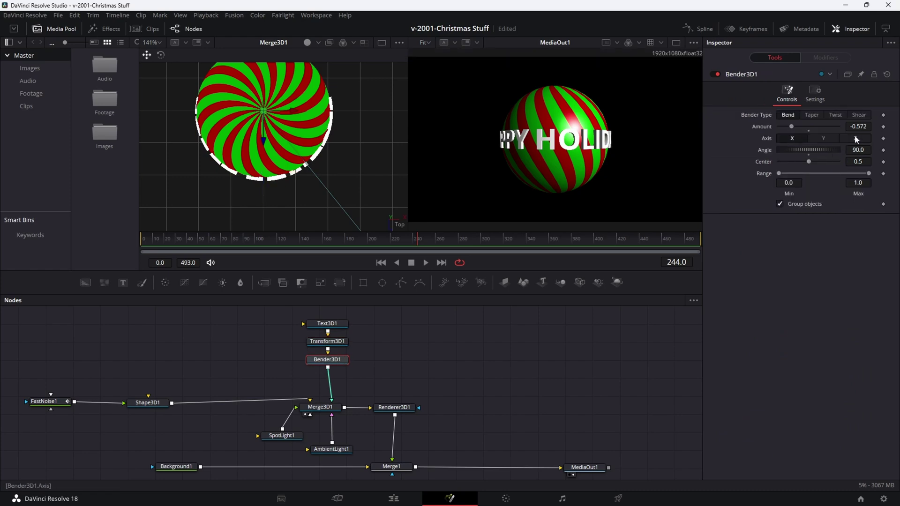
right_click(399, 225)
click(410, 242)
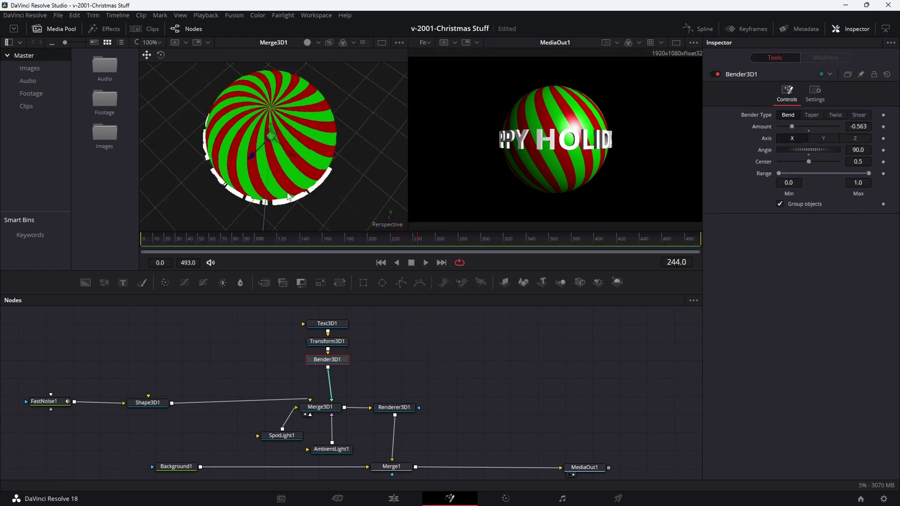
drag(307, 136, 231, 143)
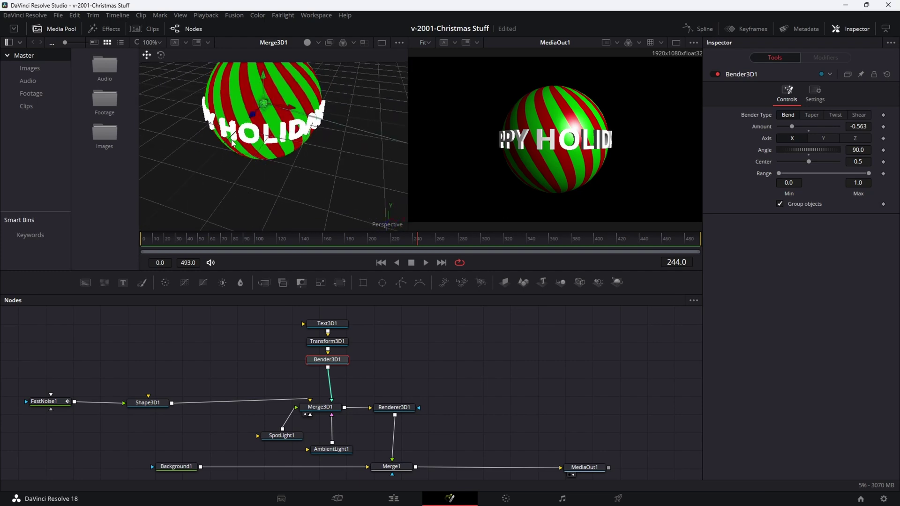
Shift Text3D1, Transform3D1 and Bender3D1 up in the node graph and insert a Transform 3D node after Bender3D1
drag(276, 317, 348, 342)
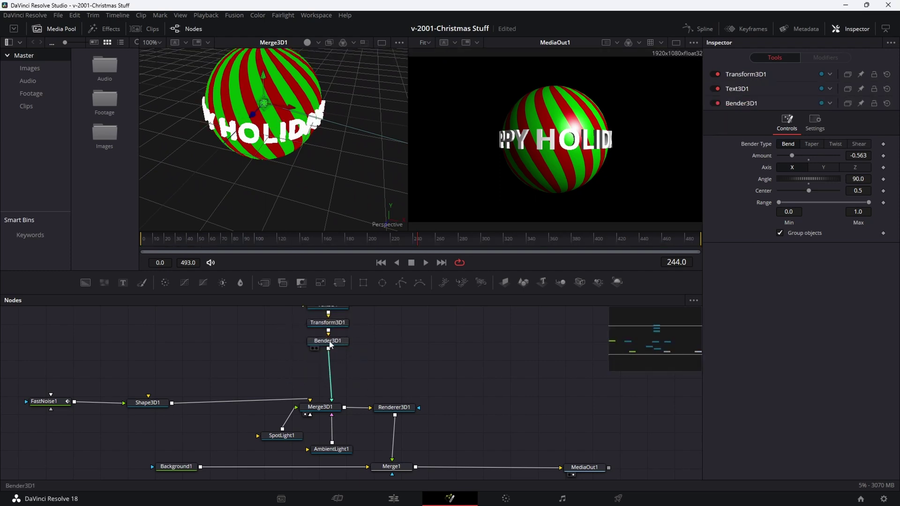
click(330, 345)
key(shift+space)
text(tr)
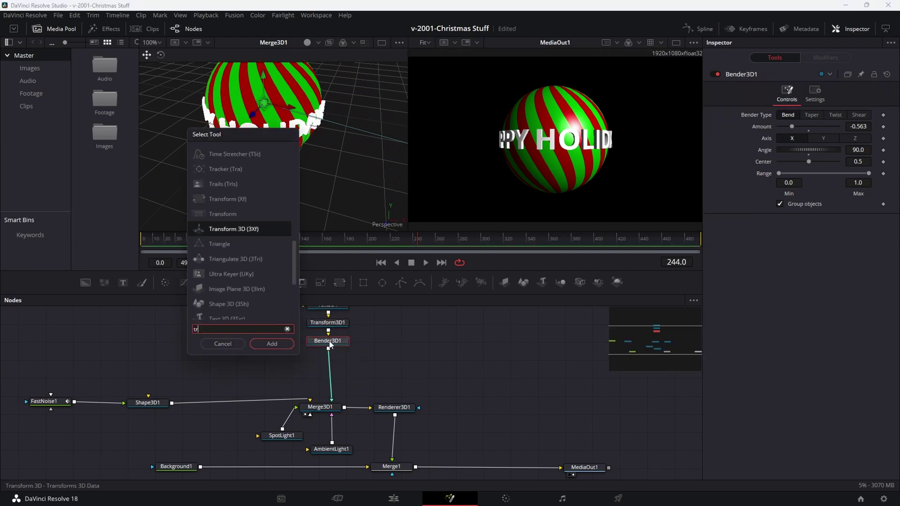
key(Return)
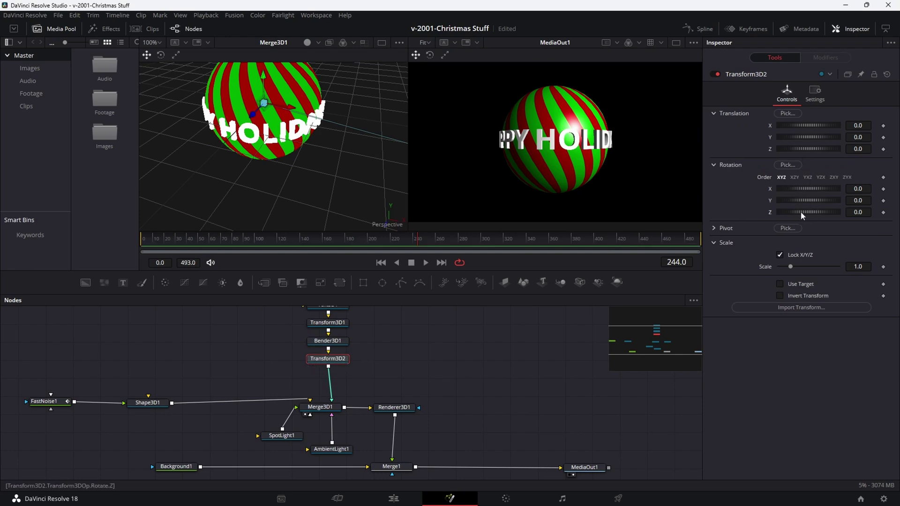
Rotate the wrapped text around the sphere with Transform3D2, to Y 15.7 and Z -2.6
drag(801, 211, 751, 188)
mouse_move(800, 201)
mouse_down()
mouse_move(820, 199)
mouse_move(785, 200)
mouse_move(768, 212)
mouse_move(793, 198)
mouse_up()
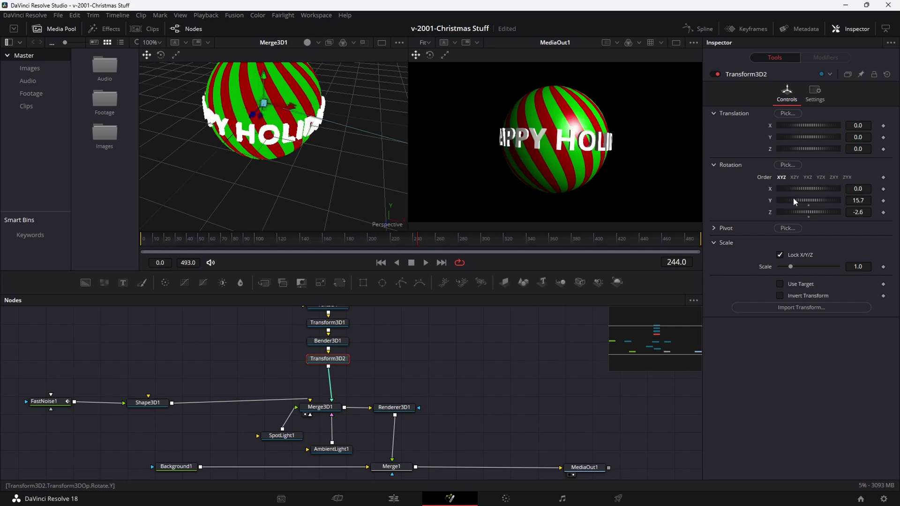